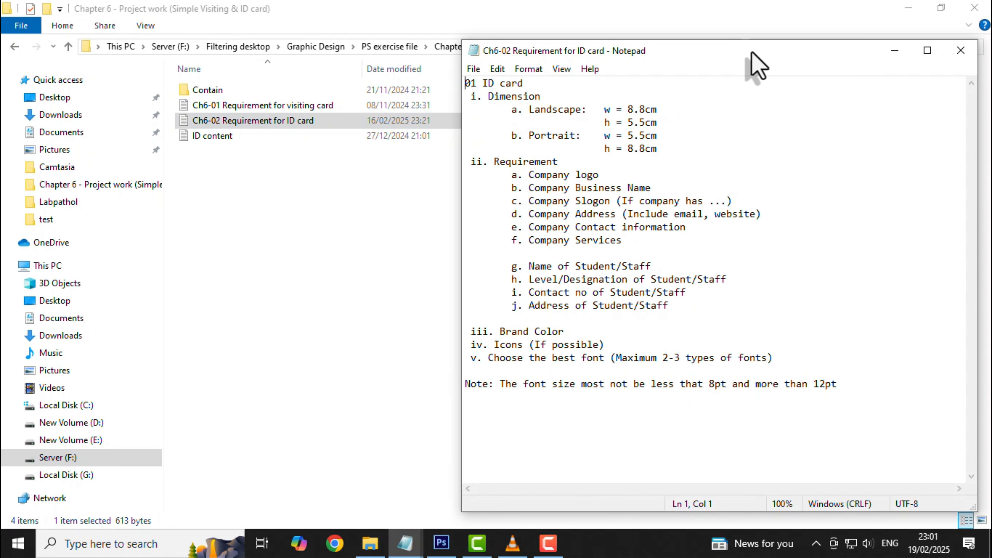
Review the ID card requirements and portrait dimensions in Notepad, then close the notes.
left_click_drag(771, 54, 643, 59)
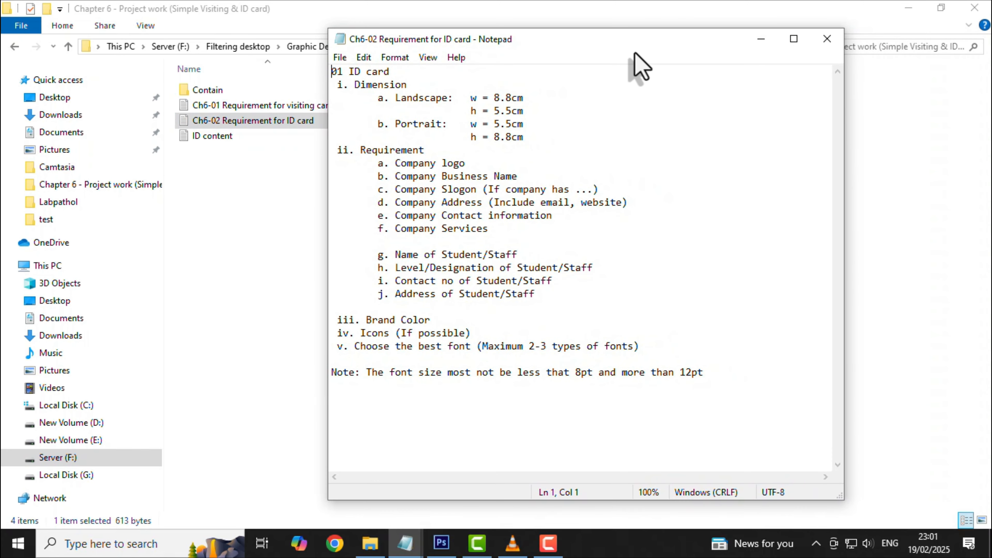
left_click_drag(342, 72, 395, 374)
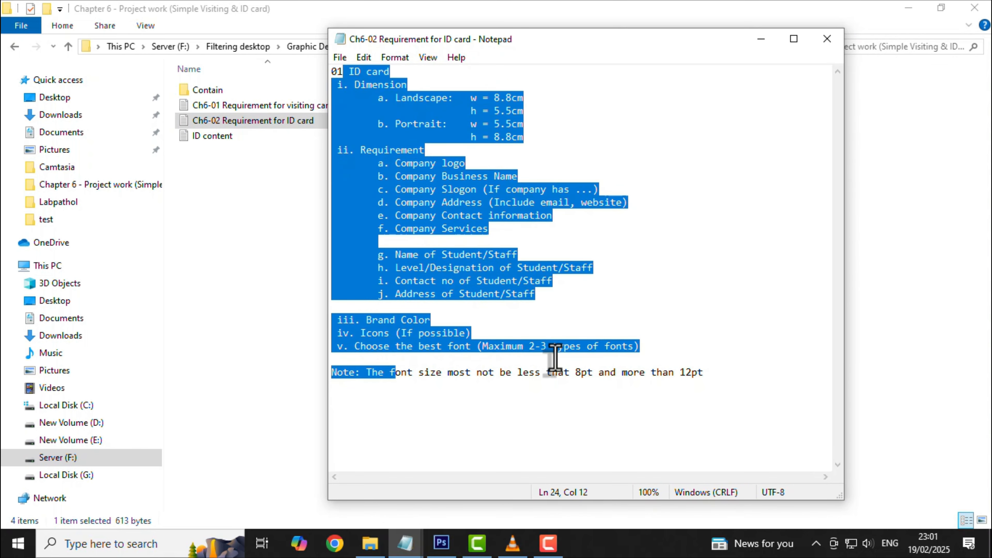
left_click(563, 236)
left_click_drag(458, 97, 511, 139)
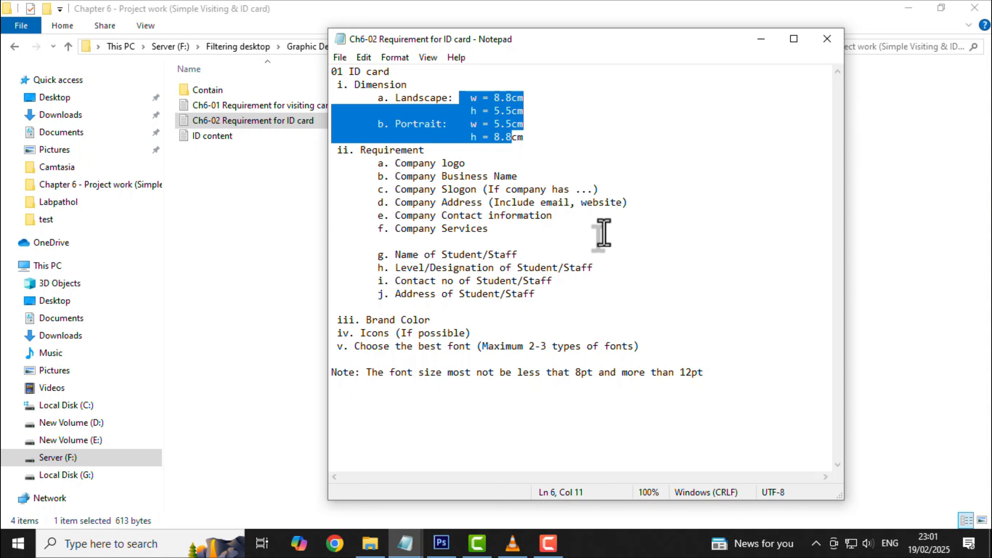
left_click(819, 39)
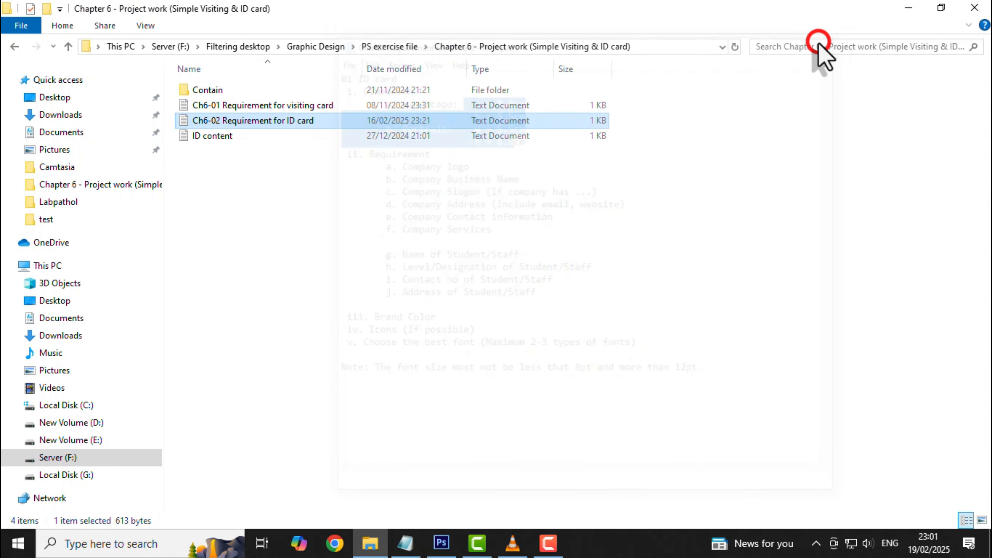
Switch to the ID card and set up the Rectangle tool in Shape mode.
left_click(446, 546)
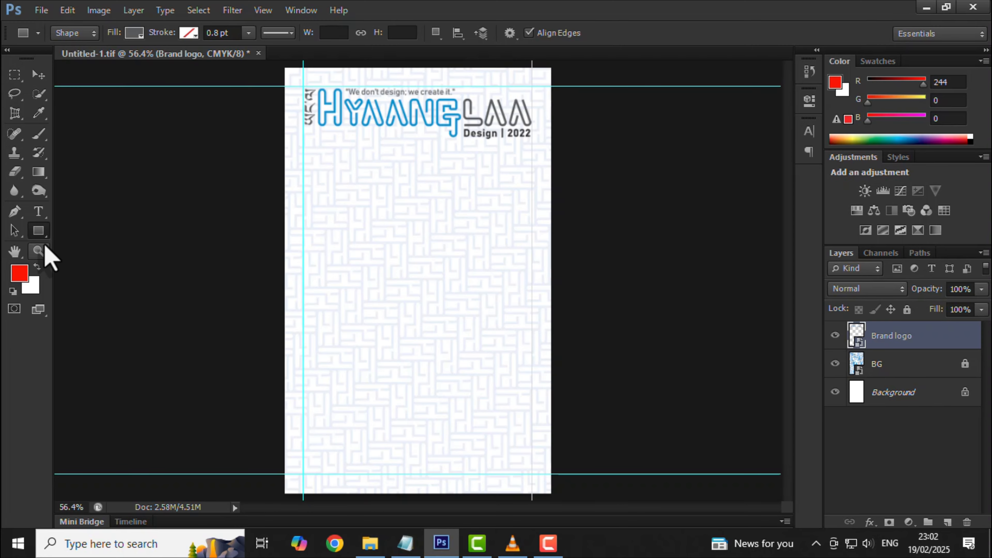
left_click(41, 230)
left_click(97, 242)
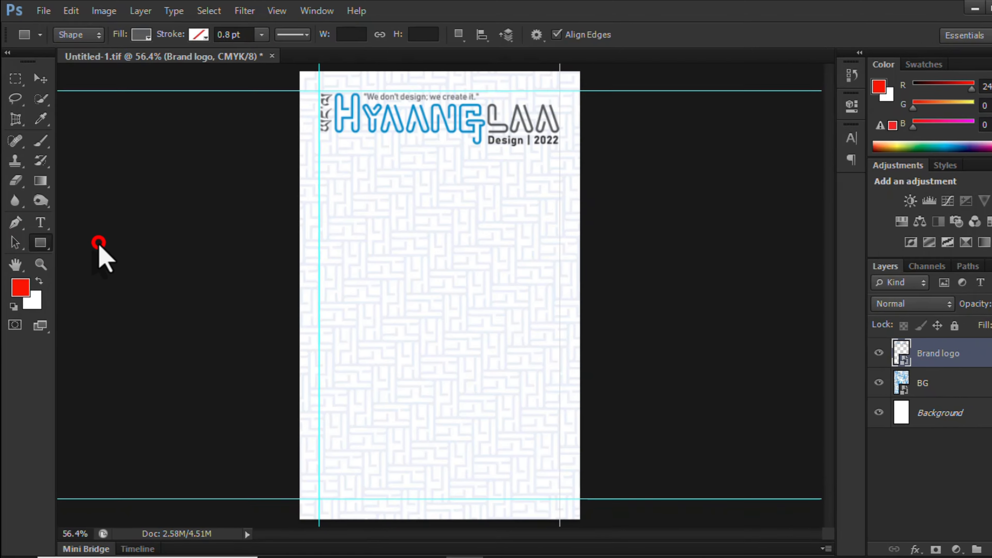
left_click(134, 32)
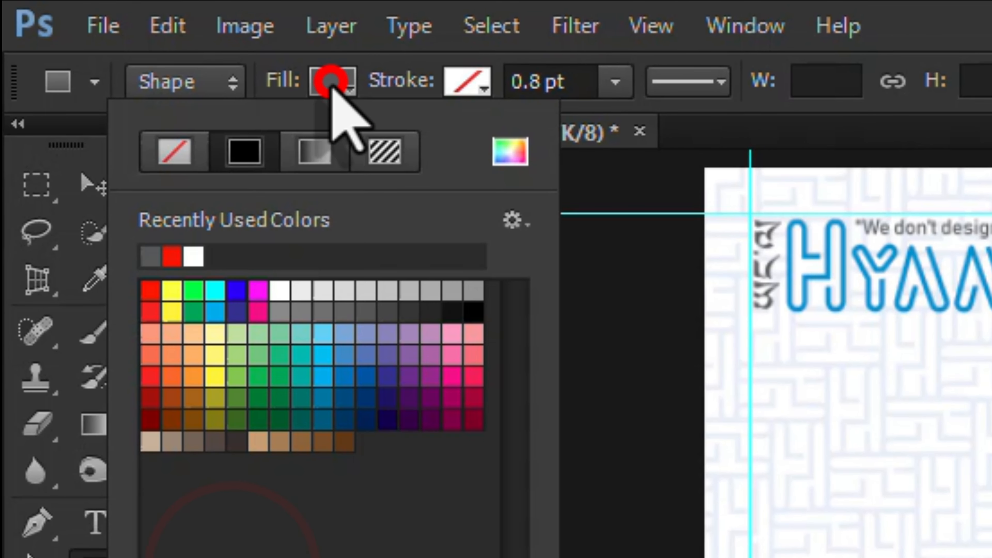
left_click(232, 80)
left_click(182, 121)
Fill with the logo's grey and draw a 681 × 99 px bar across the card's bottom.
left_click(332, 80)
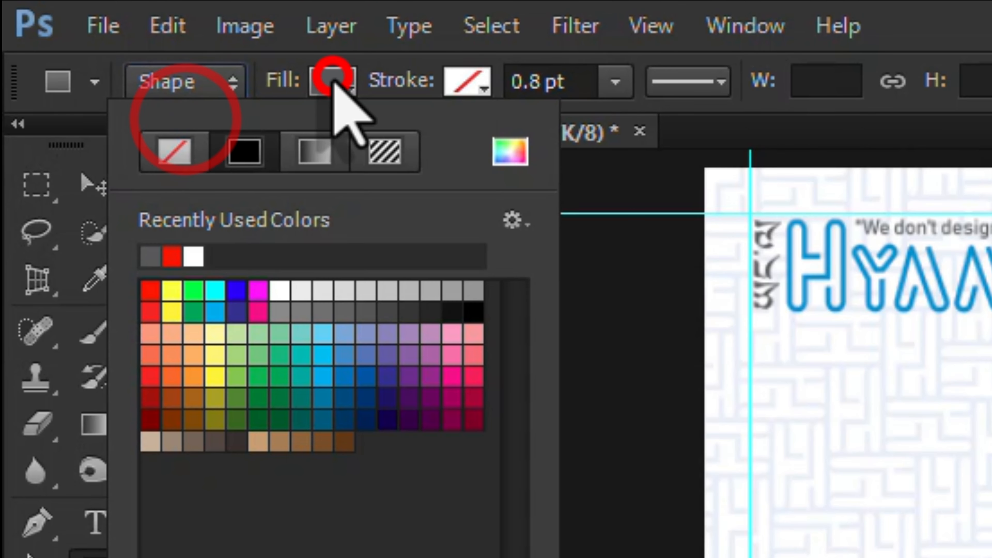
left_click(516, 161)
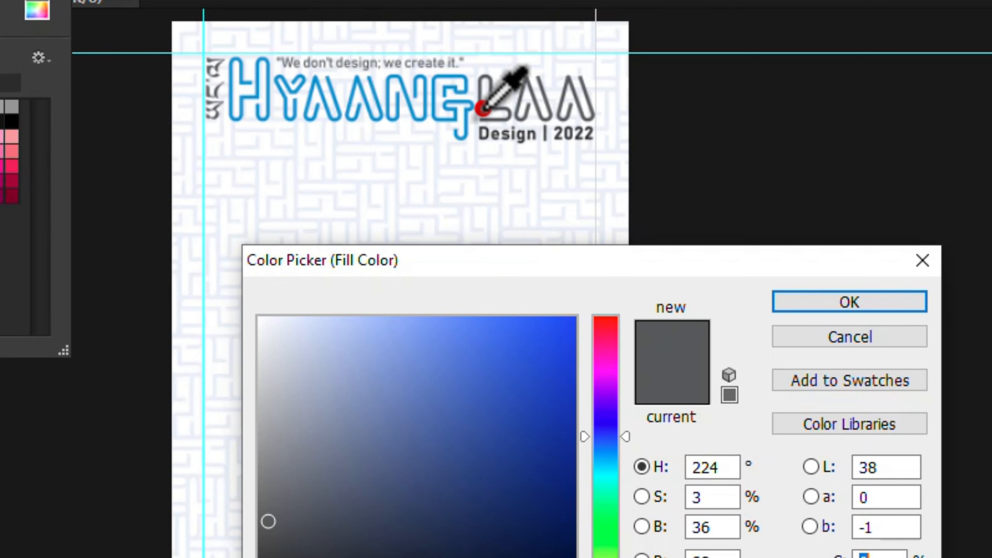
left_click(484, 108)
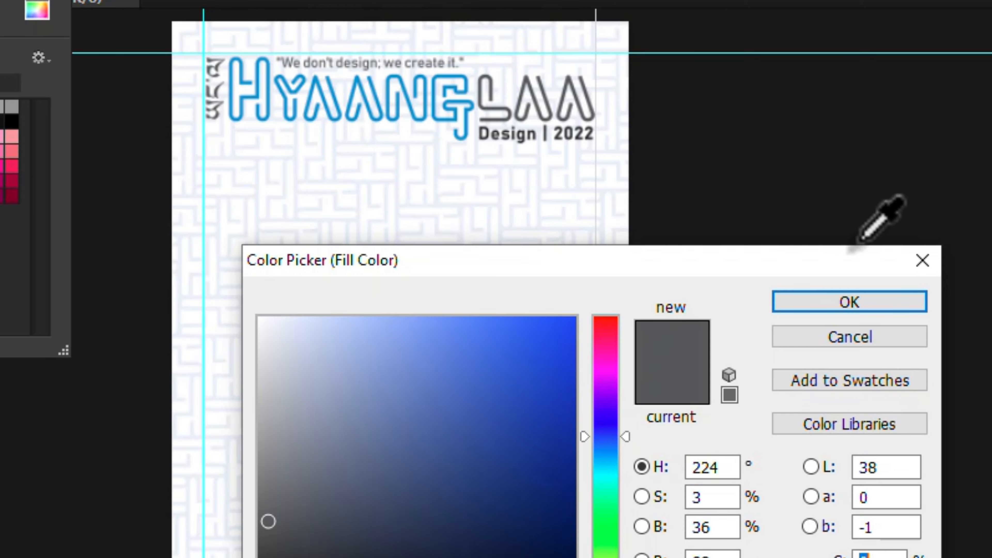
left_click(847, 303)
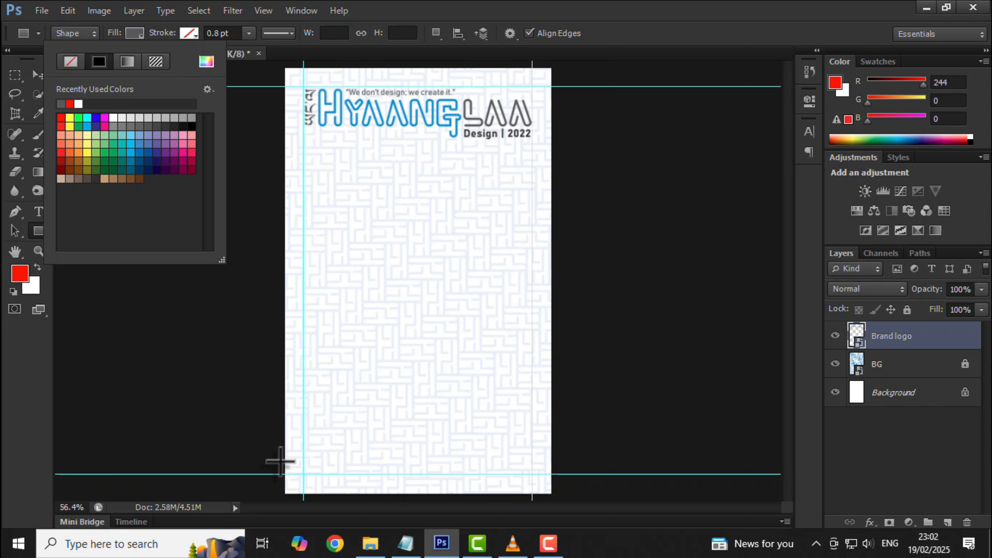
left_click_drag(280, 461, 558, 499)
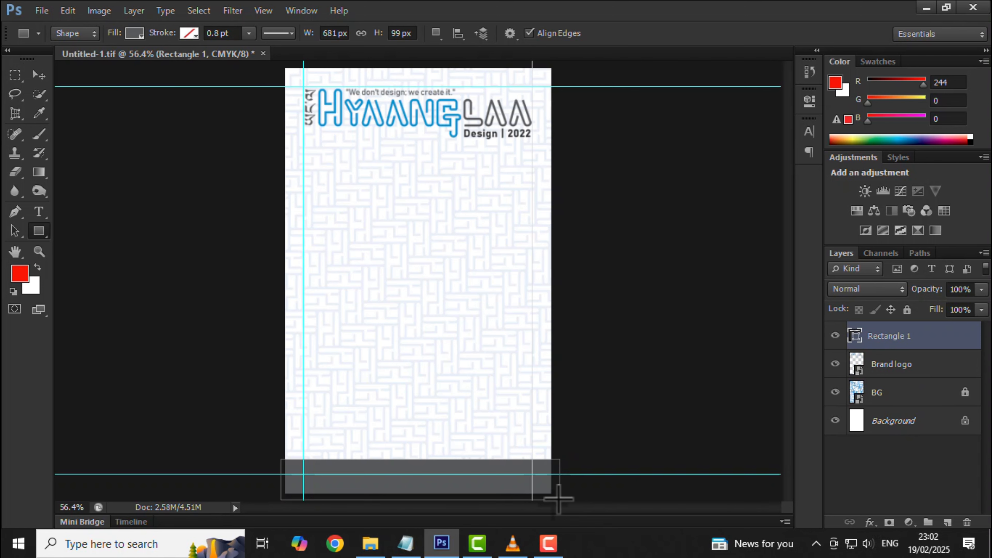
left_click(405, 543)
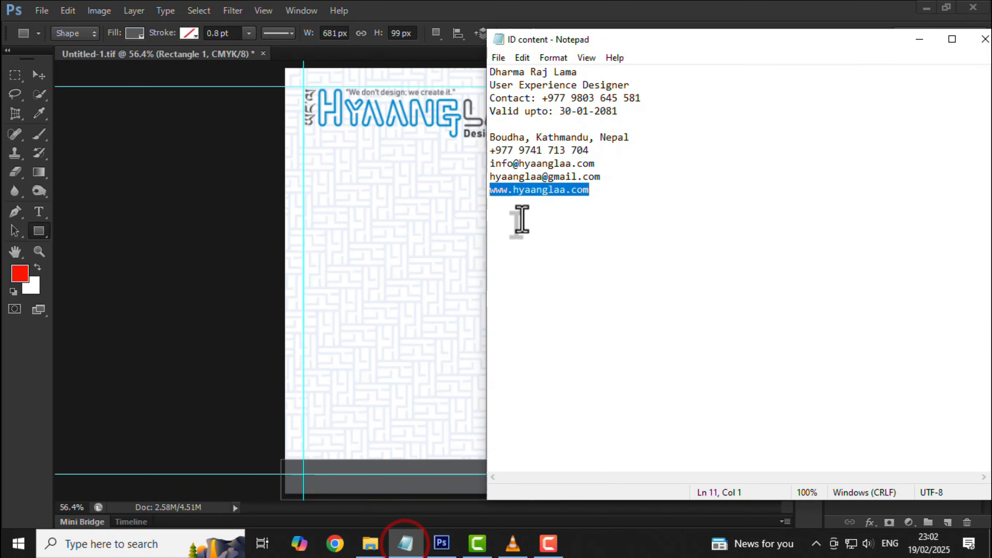
left_click_drag(490, 190, 588, 190)
key("ctrl+c")
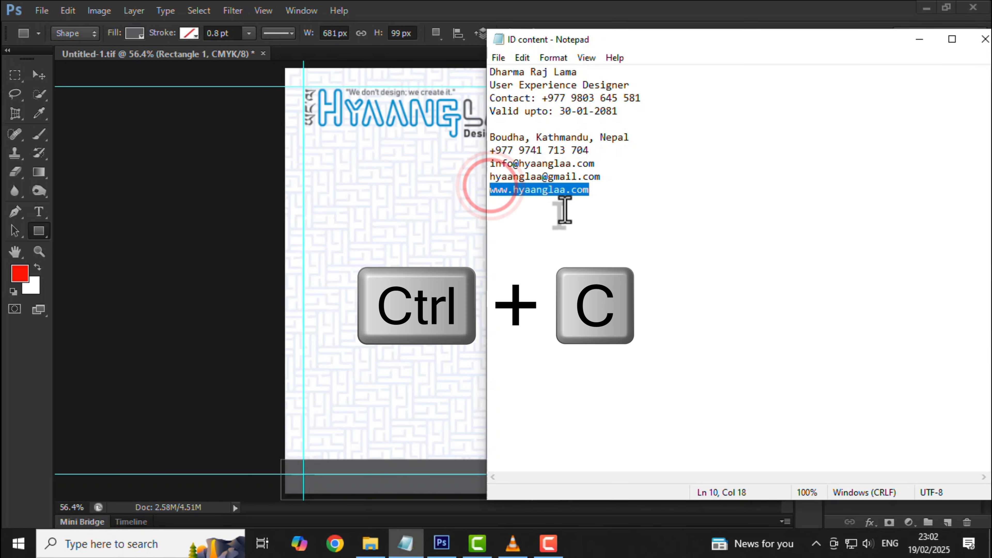
left_click(409, 14)
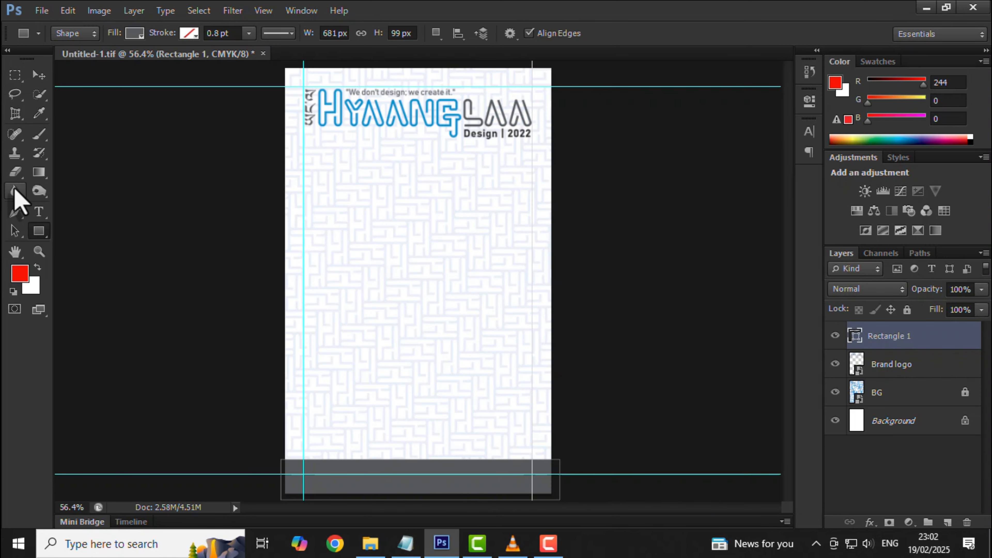
left_click(38, 211)
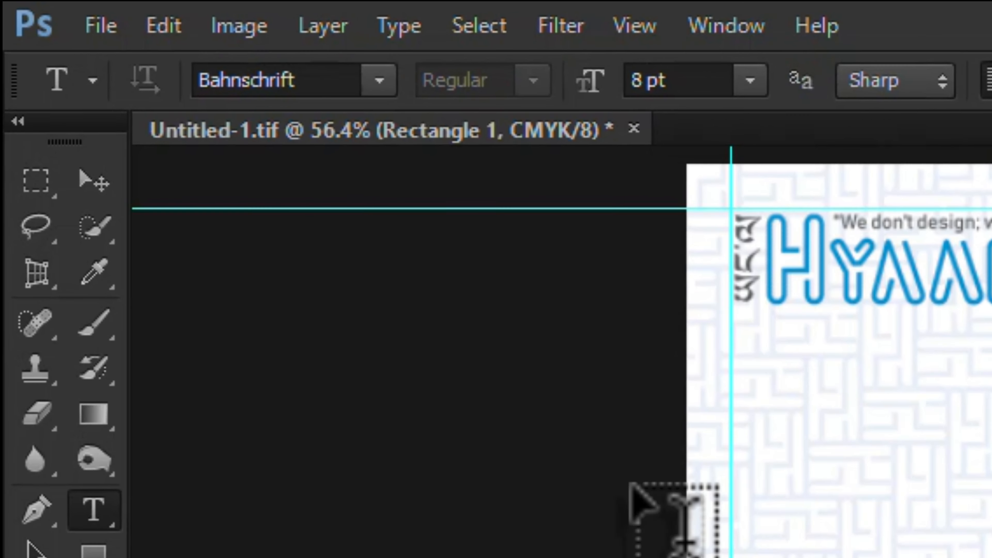
left_click(335, 80)
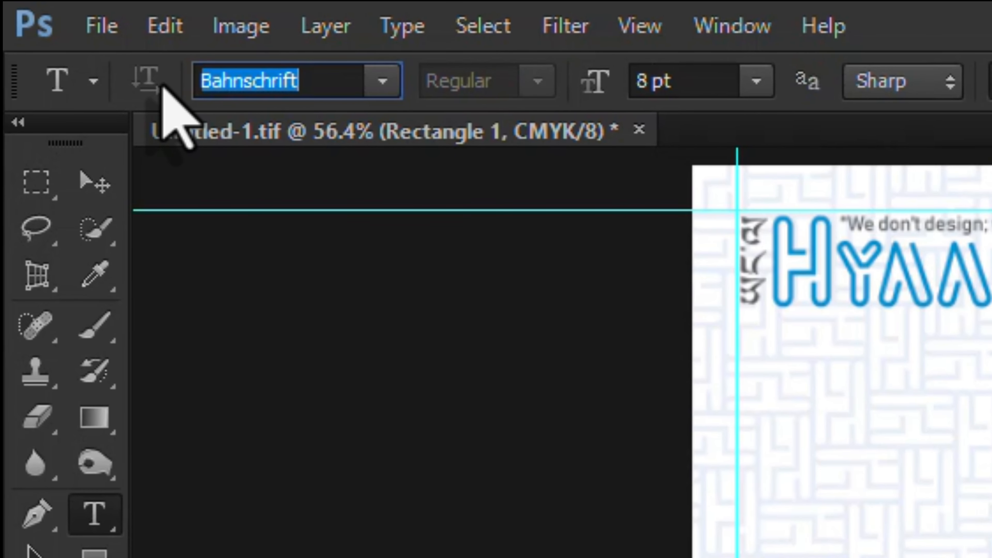
left_click(698, 80)
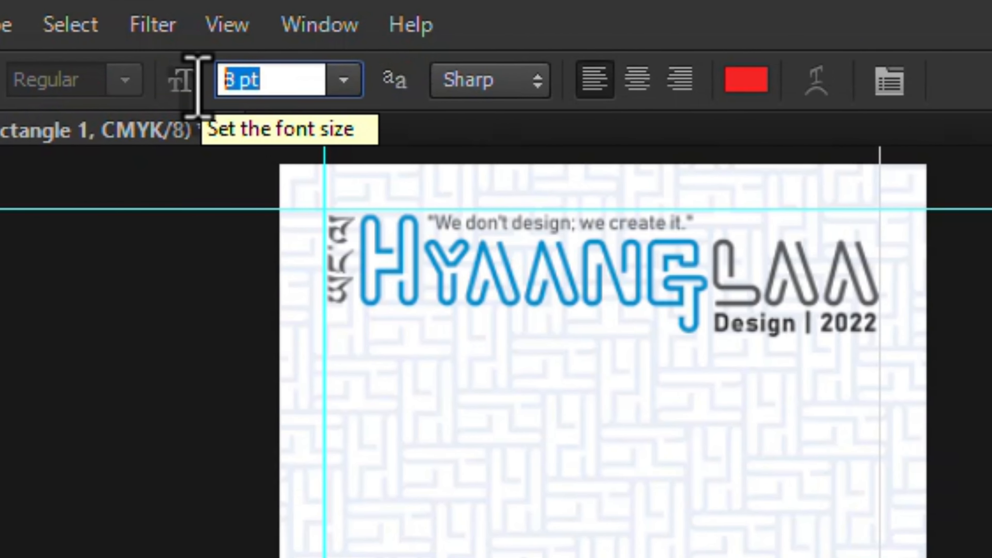
left_click(640, 84)
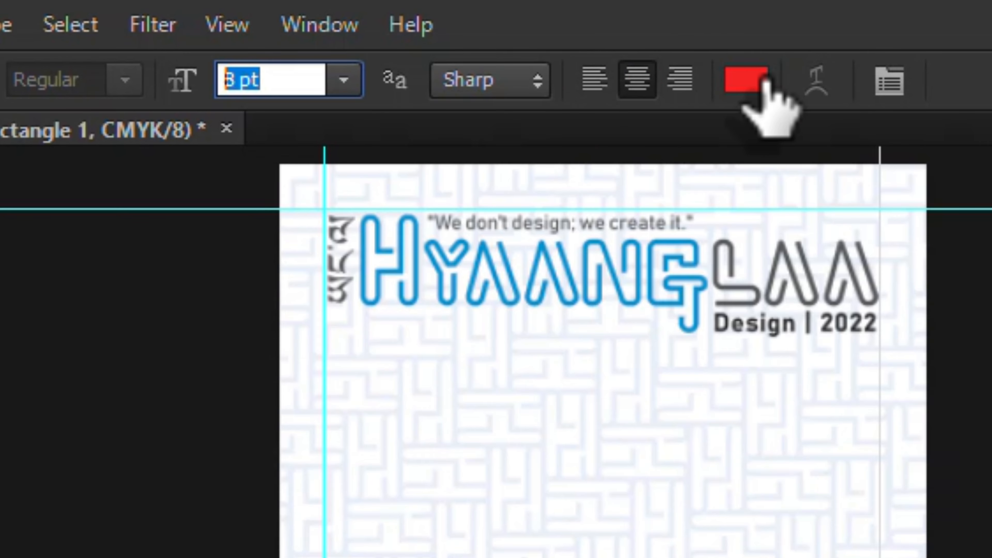
Set the text colour to white (ffffff).
left_click(748, 82)
left_click(523, 528)
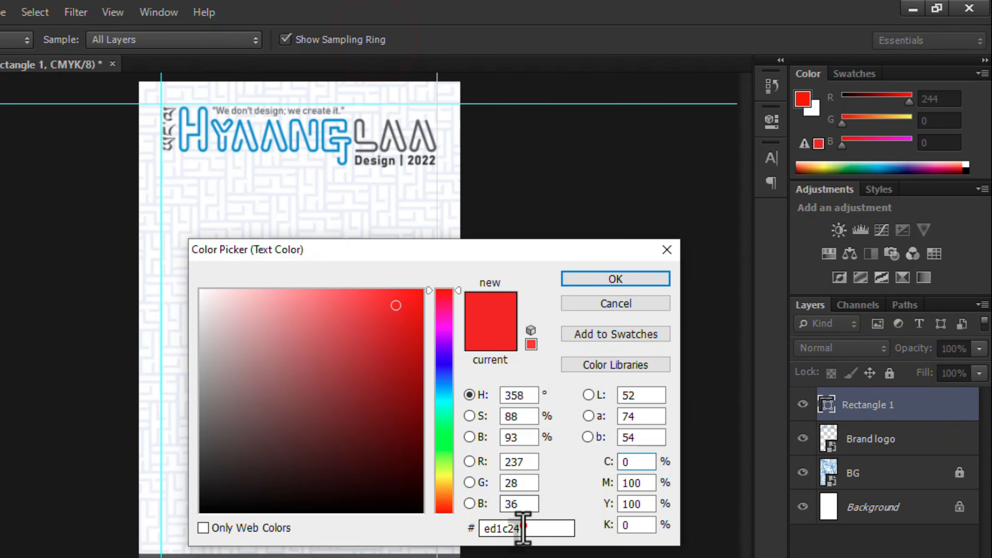
double_click(524, 528)
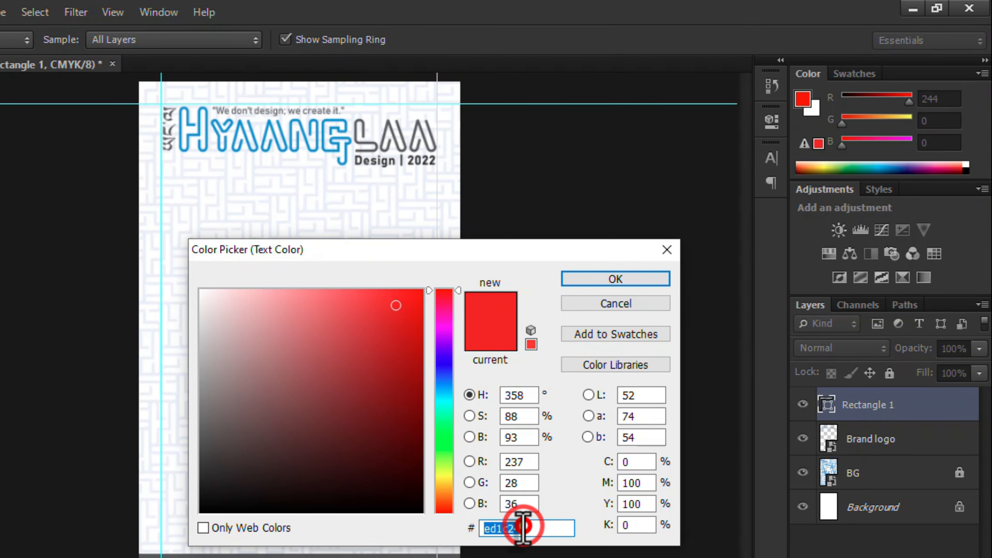
type("ffffff")
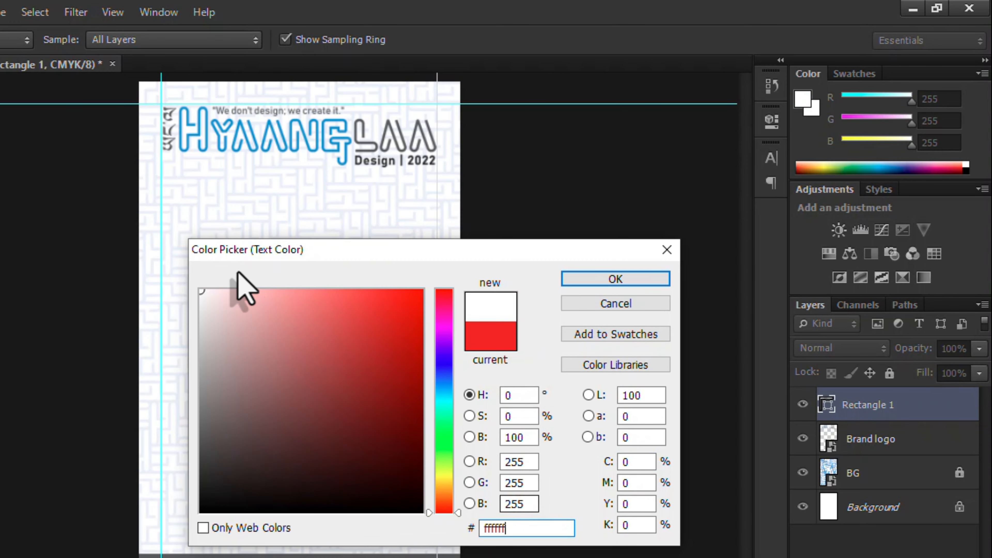
left_click(615, 278)
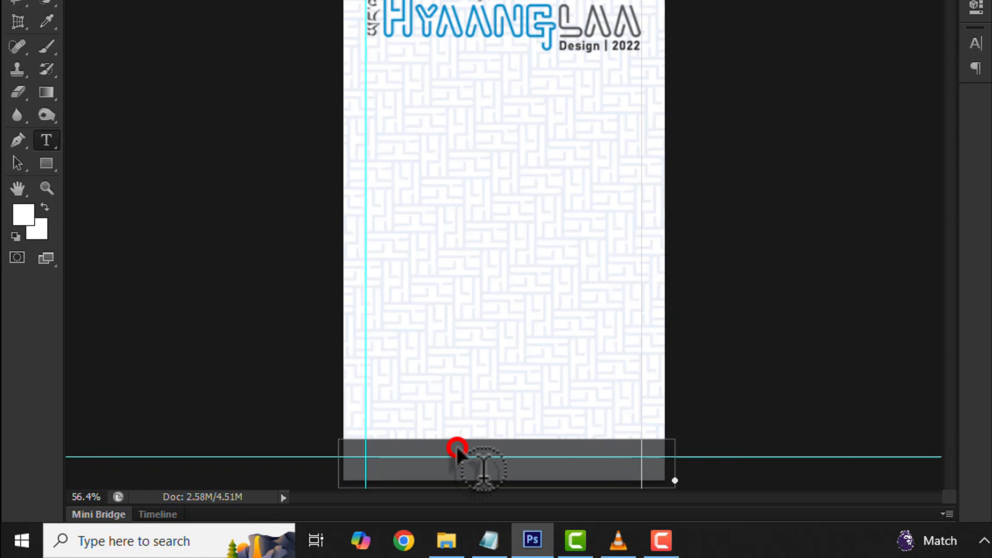
Paste the website address into the grey footer bar and nudge it down to centre it.
left_click(457, 450)
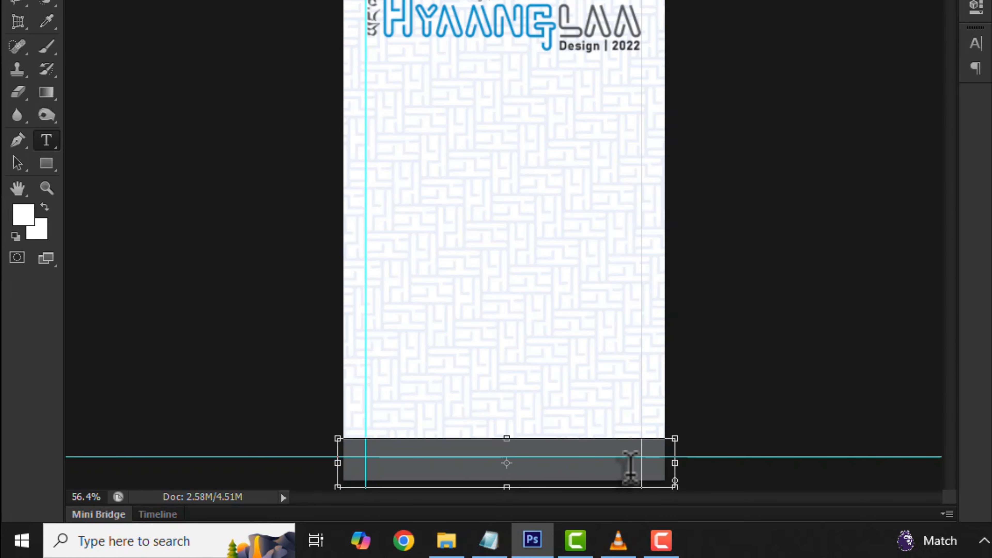
key("ctrl+v")
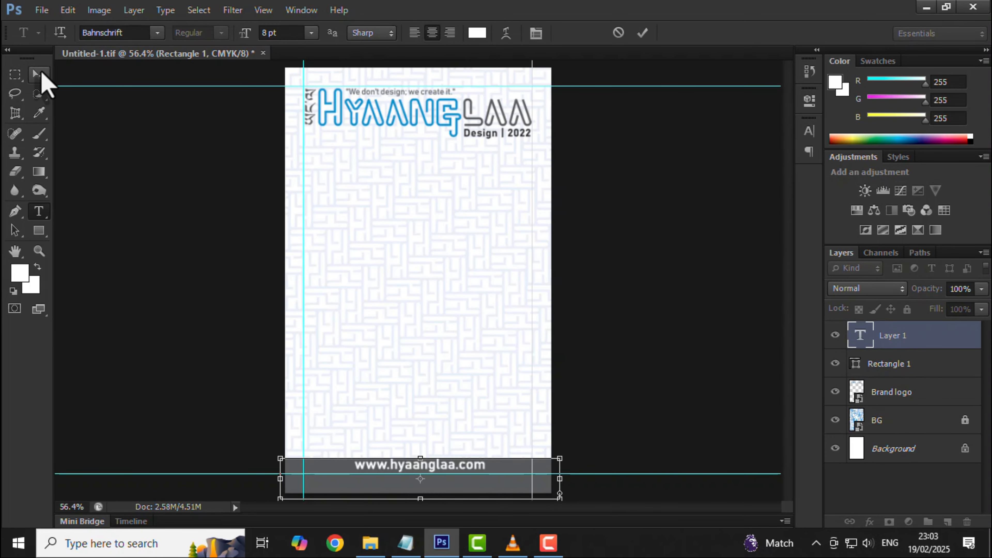
left_click(39, 75)
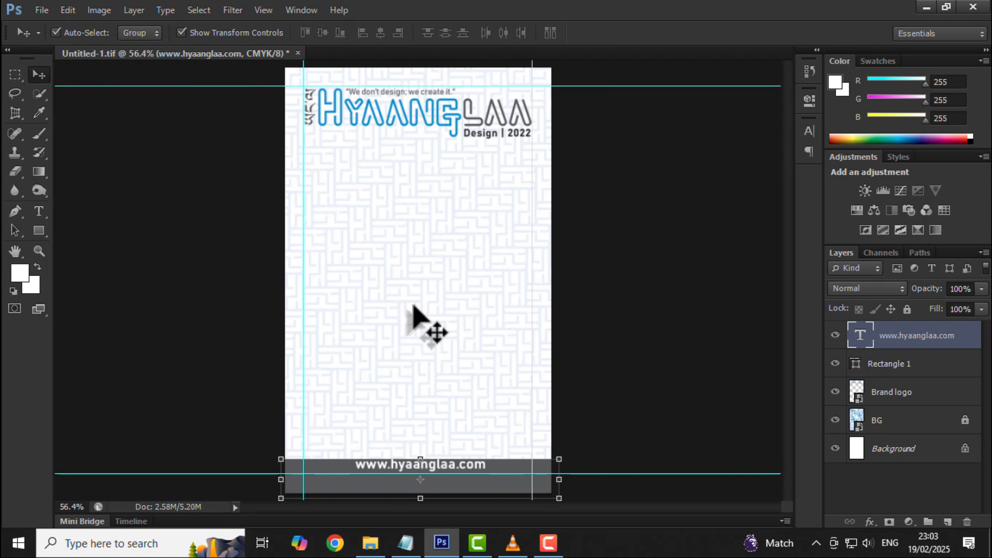
key("shift+Down")
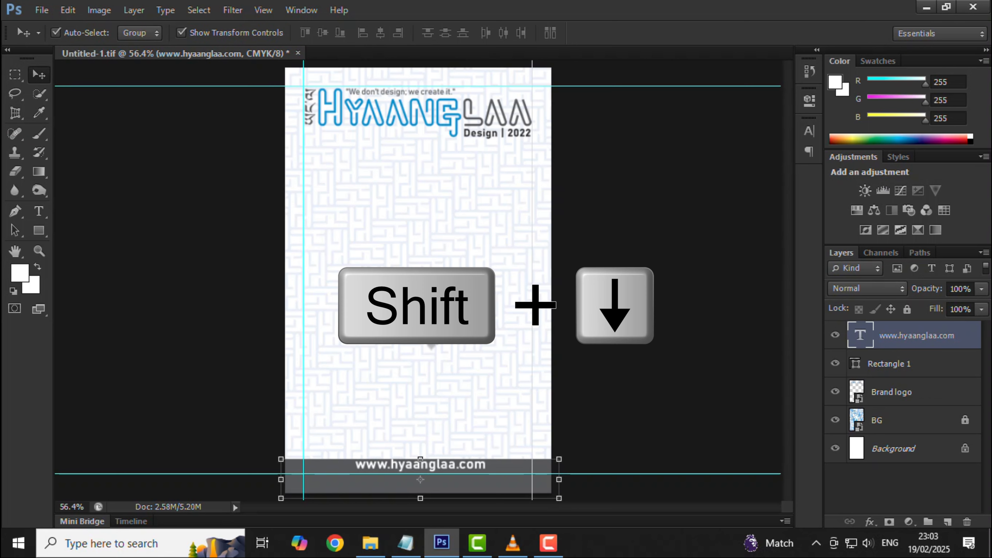
key("shift+Down")
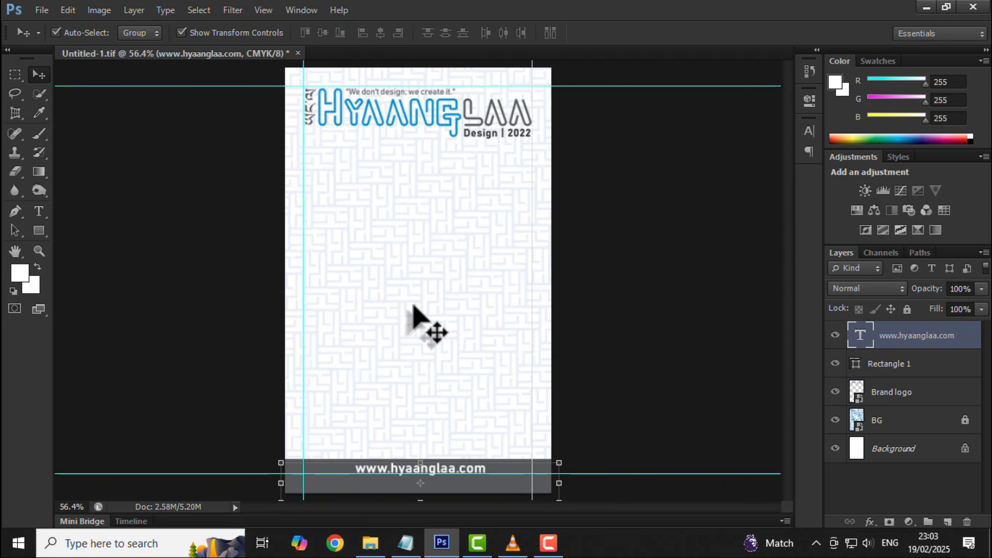
left_click(586, 333)
Copy the address and contact lines from the notes and paste them as text on the card.
left_click(406, 542)
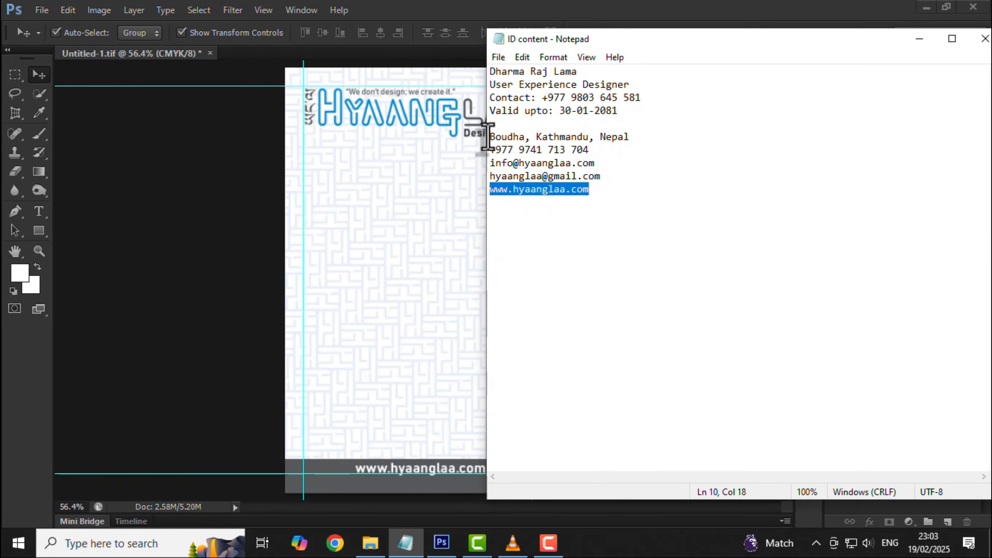
left_click_drag(489, 137, 639, 184)
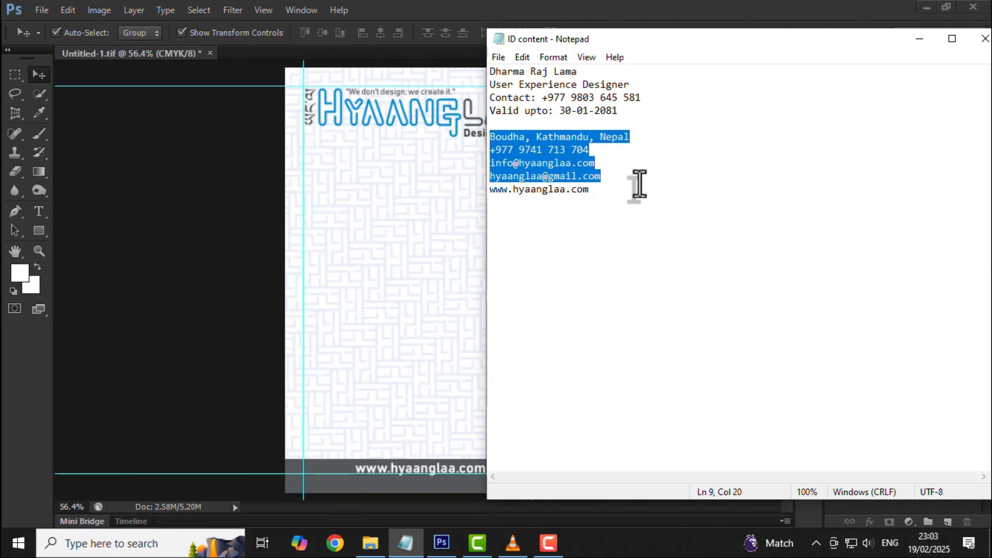
left_click(352, 183)
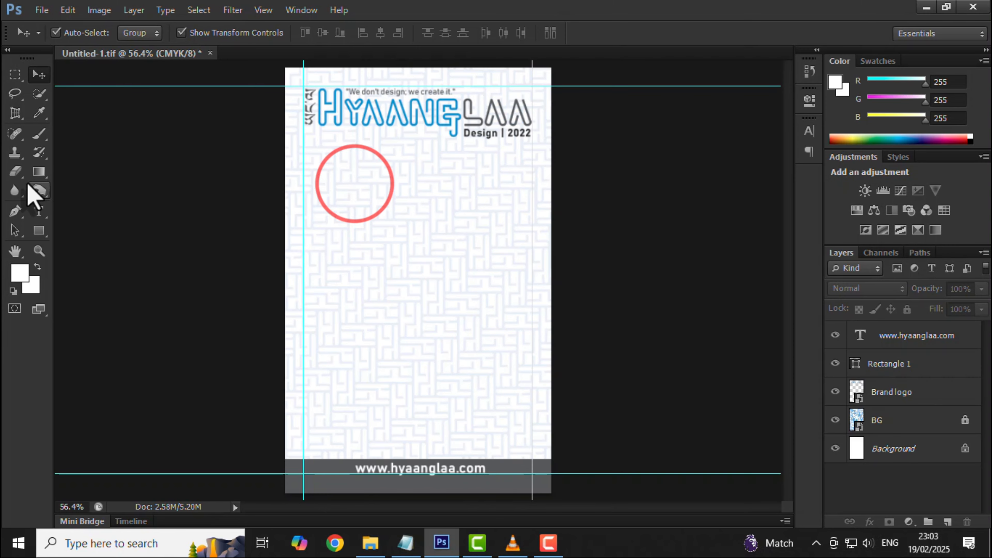
left_click(38, 211)
left_click(361, 201)
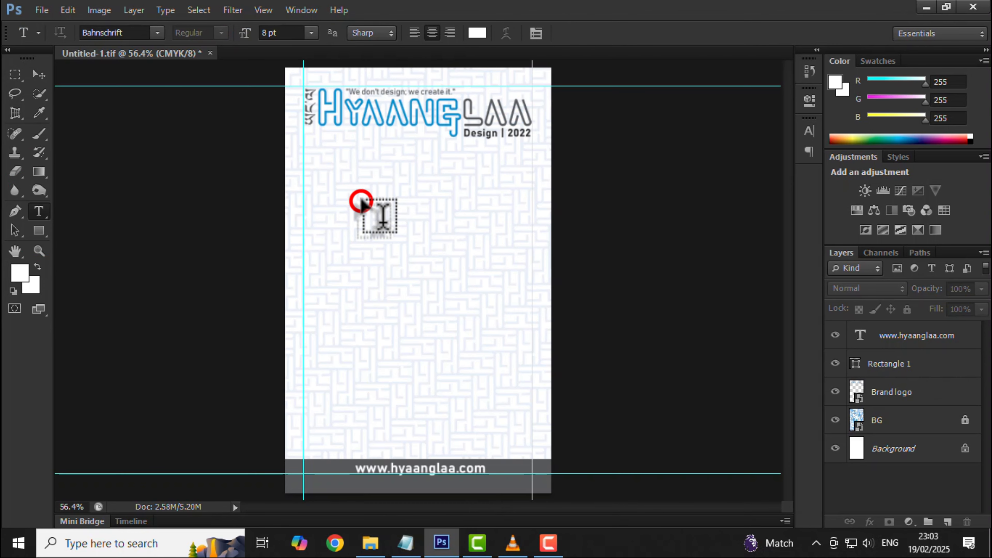
key("ctrl+v")
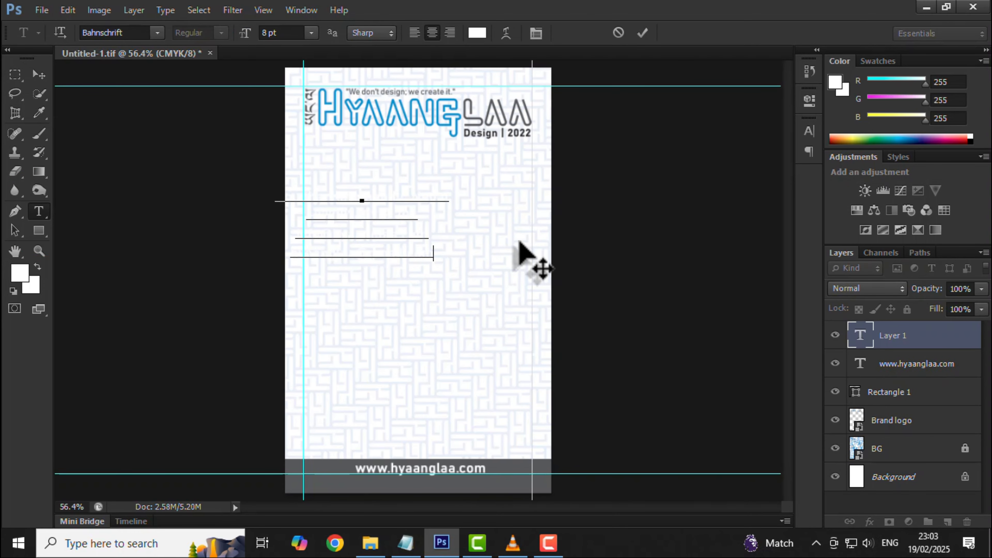
key("ctrl+a")
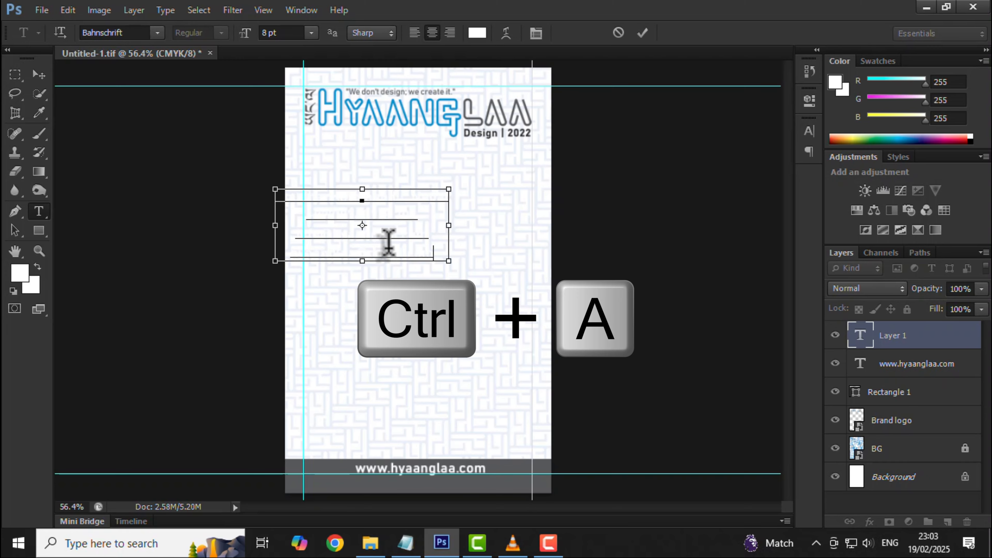
Make the contact block dark grey (K 80), left-aligned with 11 pt leading, just above the footer.
left_click(17, 273)
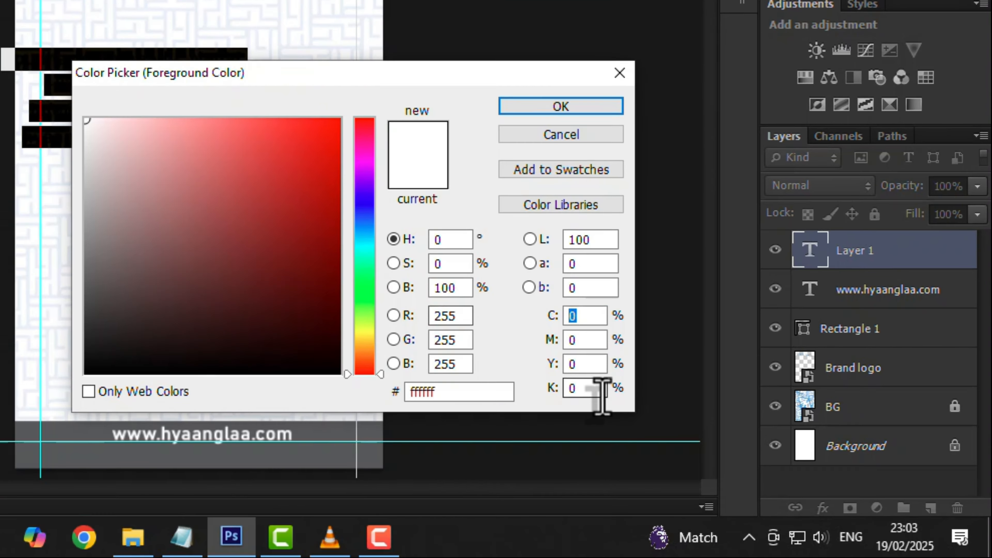
left_click(692, 435)
type("80")
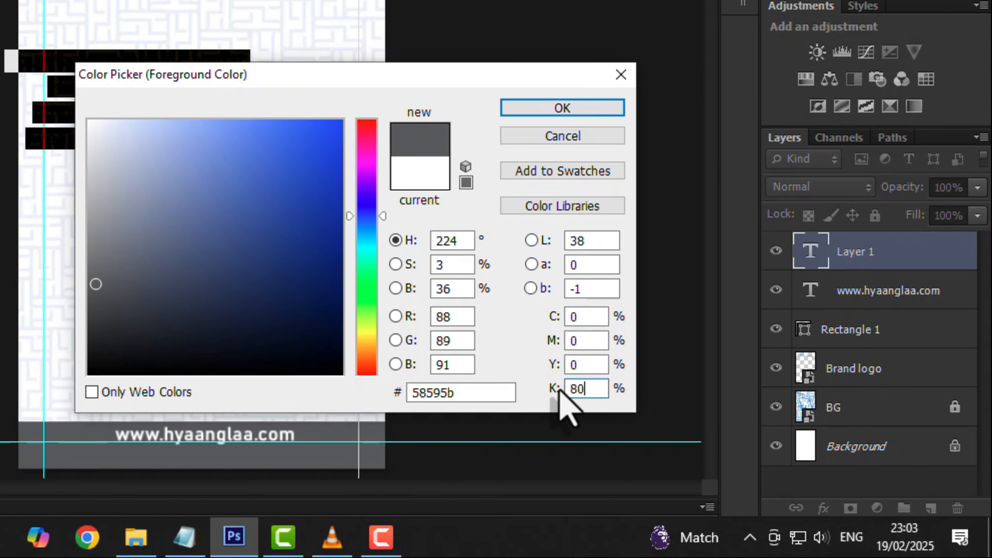
left_click(567, 114)
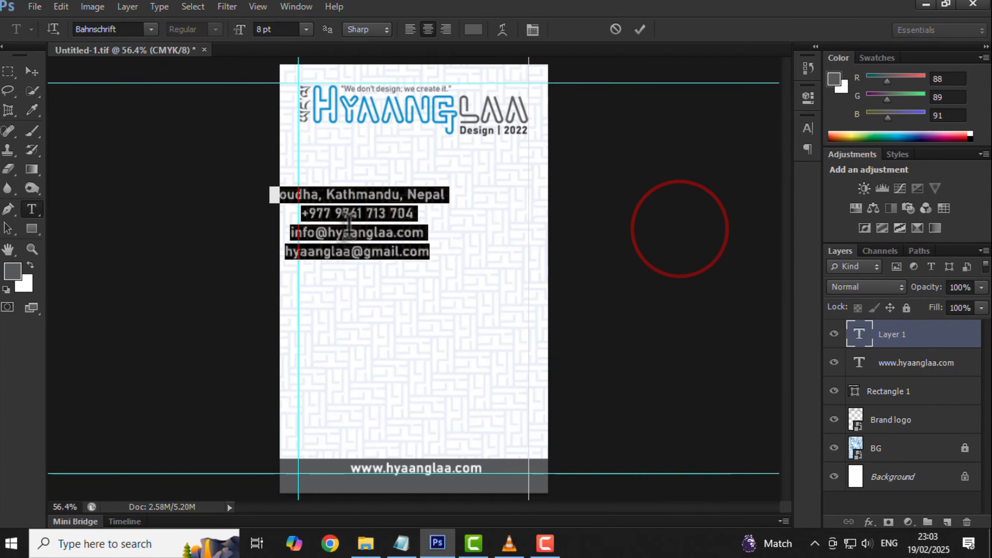
left_click(414, 33)
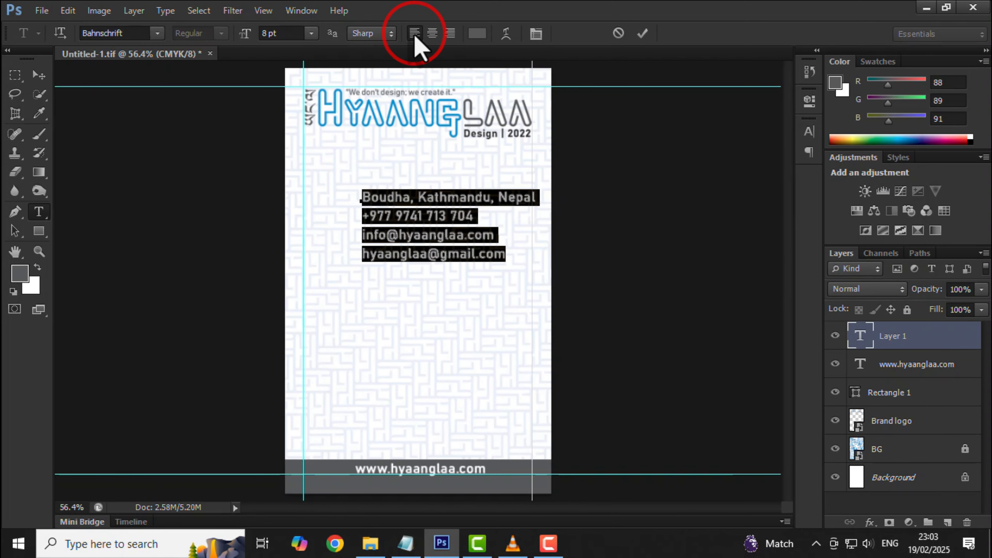
left_click(537, 33)
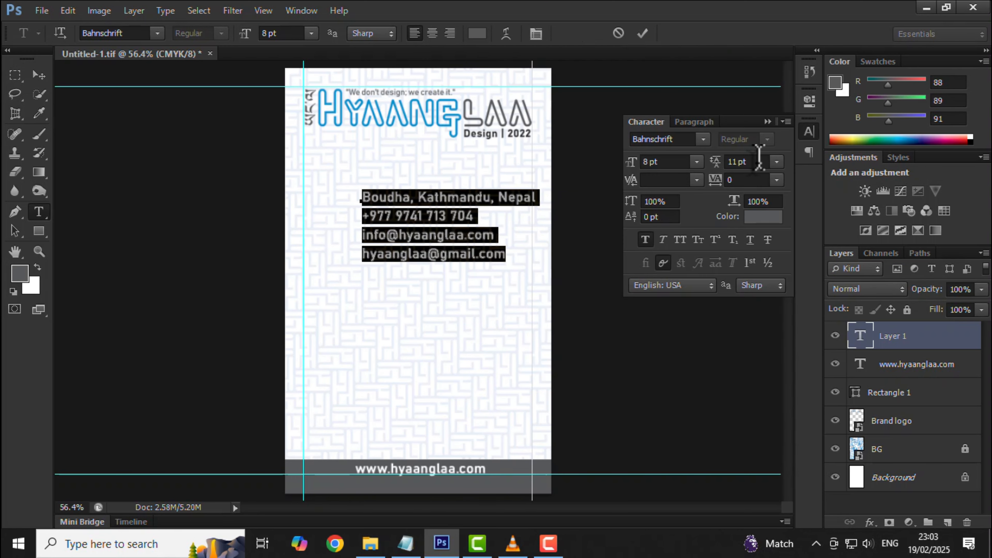
left_click(756, 162)
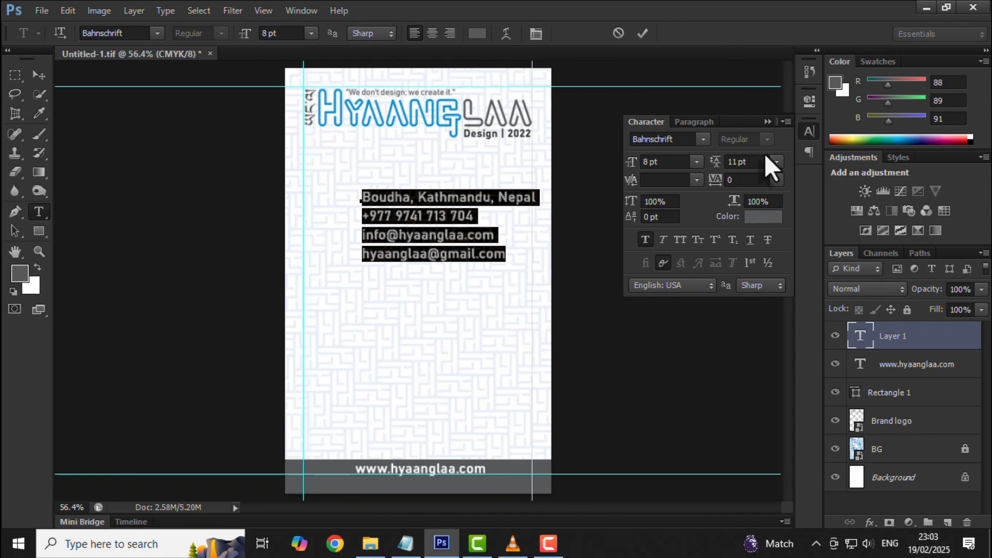
left_click(38, 75)
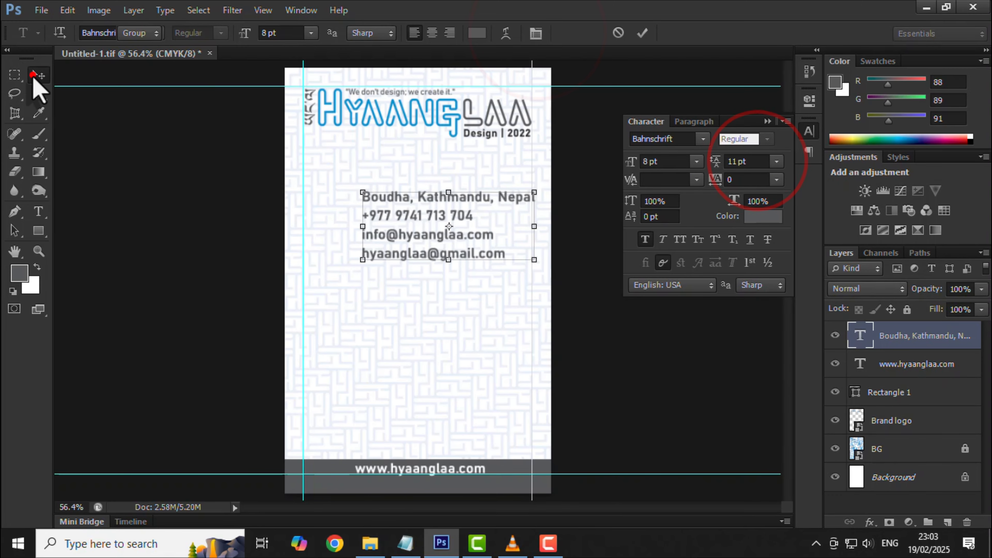
left_click_drag(400, 199, 374, 427)
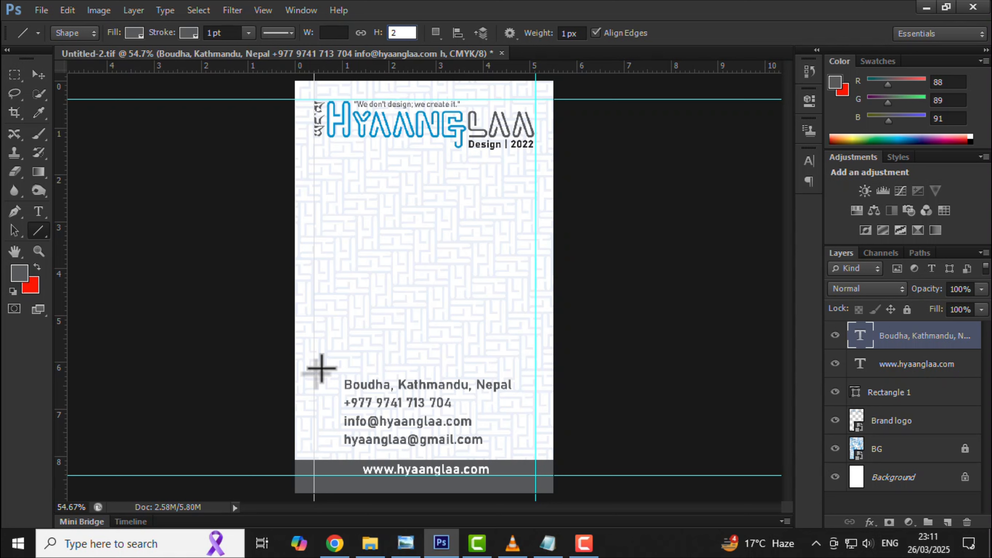
Draw a horizontal divider above the contact lines and set its height to 2 px.
left_click(313, 369)
left_click_drag(313, 369, 534, 389)
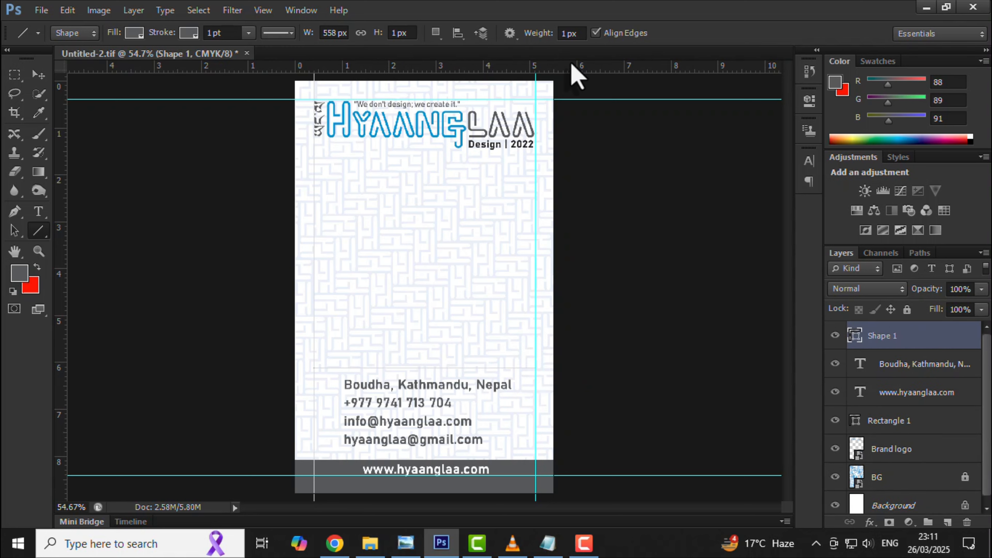
left_click(582, 33)
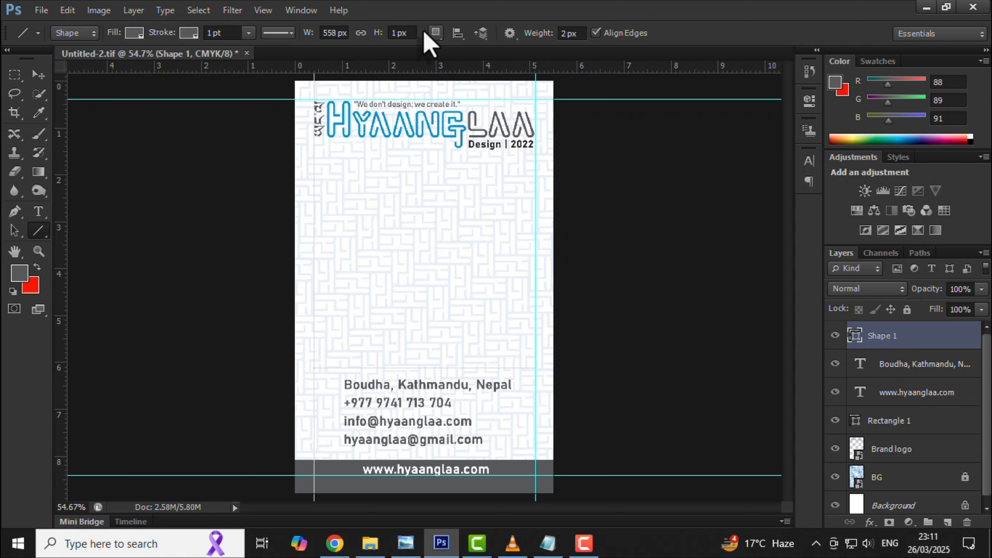
left_click(402, 33)
type("2")
key("Return")
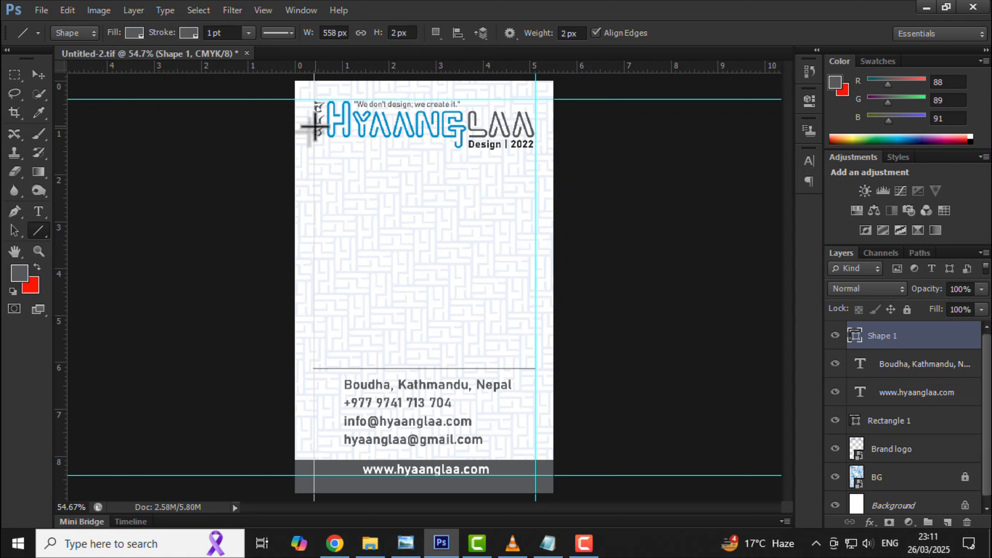
Draw a 230 px grey circle, Ellipse 1, under the logo and nudge it slightly down.
left_click(39, 231)
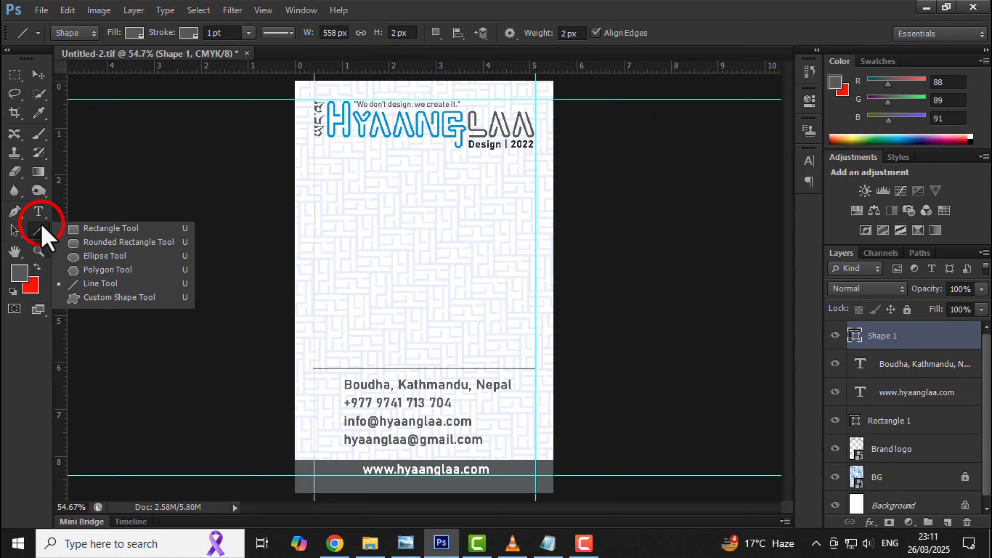
left_click(99, 260)
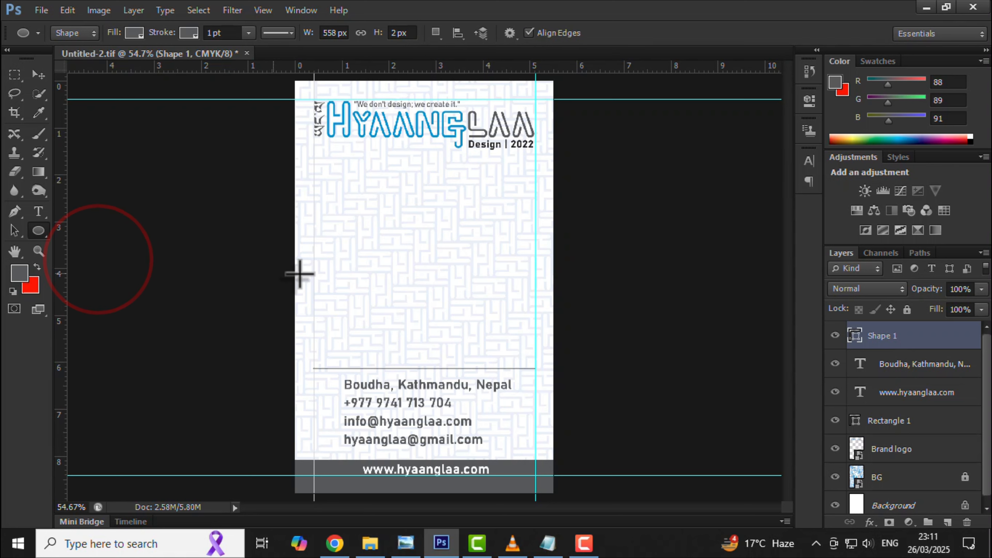
left_click_drag(424, 191, 468, 247)
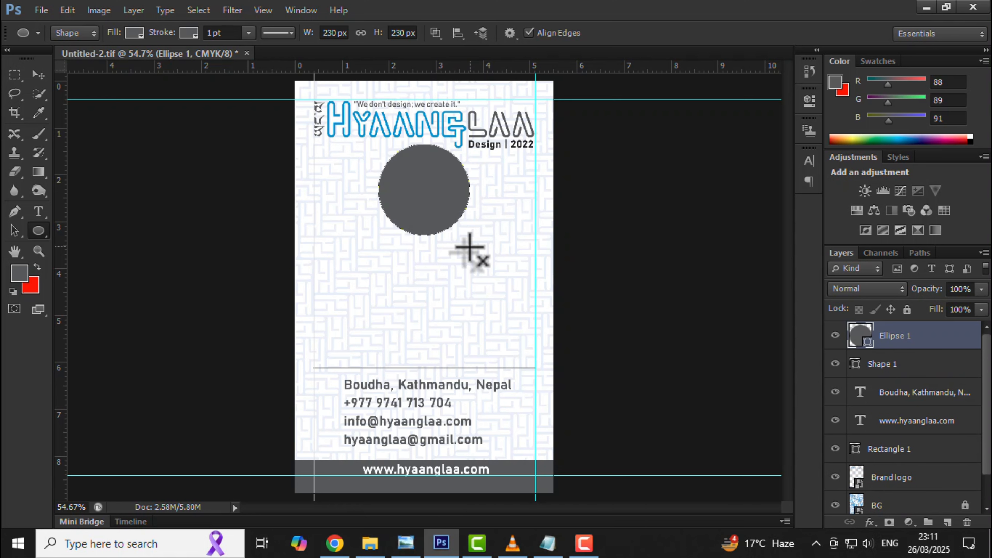
left_click(38, 74)
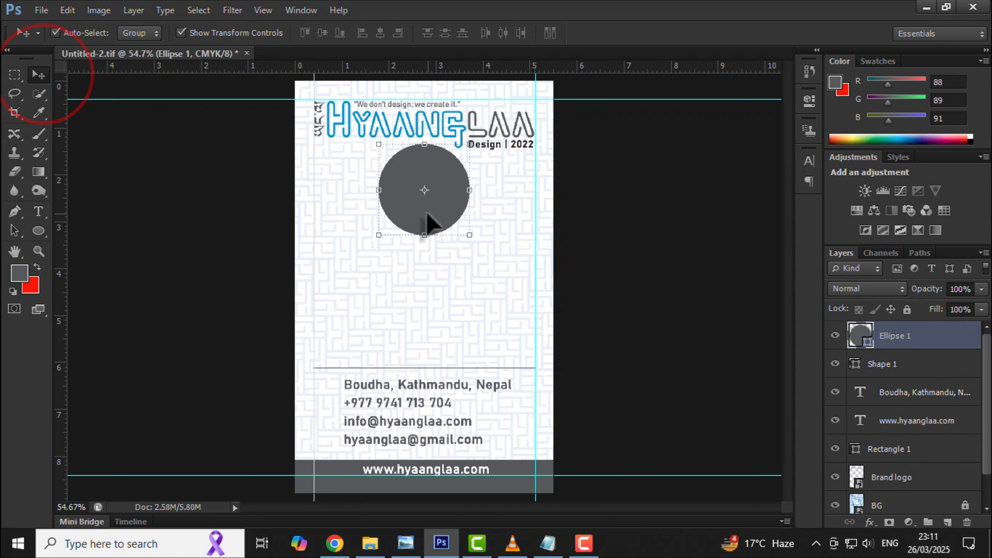
key("shift+Down")
key("shift+Down")
key("shift+Down")
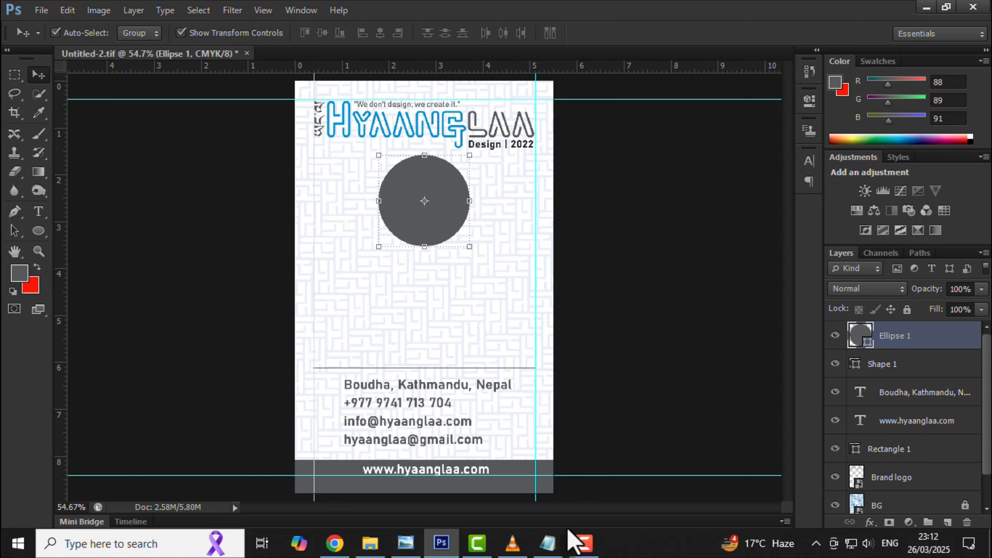
left_click(547, 542)
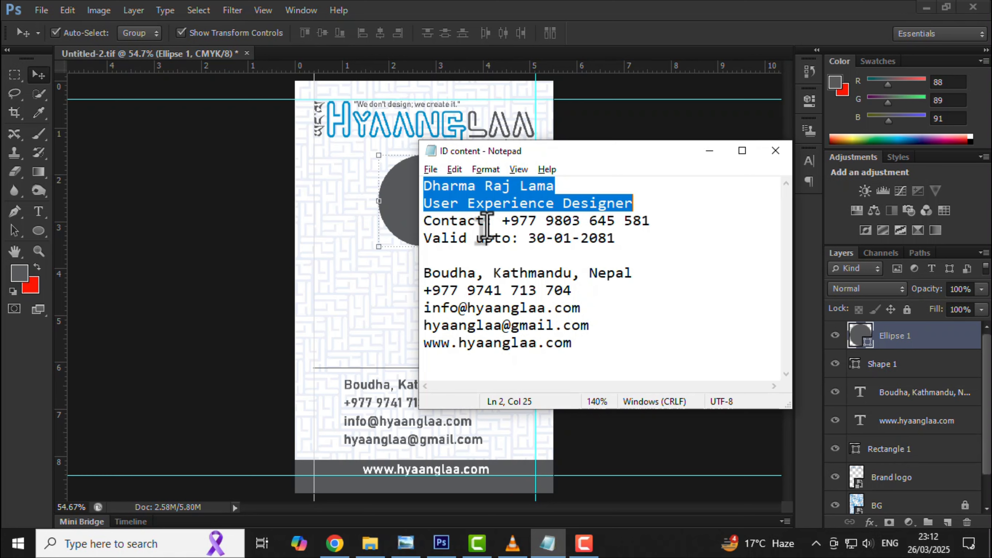
Paste the name and job title below the circle and colour them the logo blue (0091d0).
left_click(39, 213)
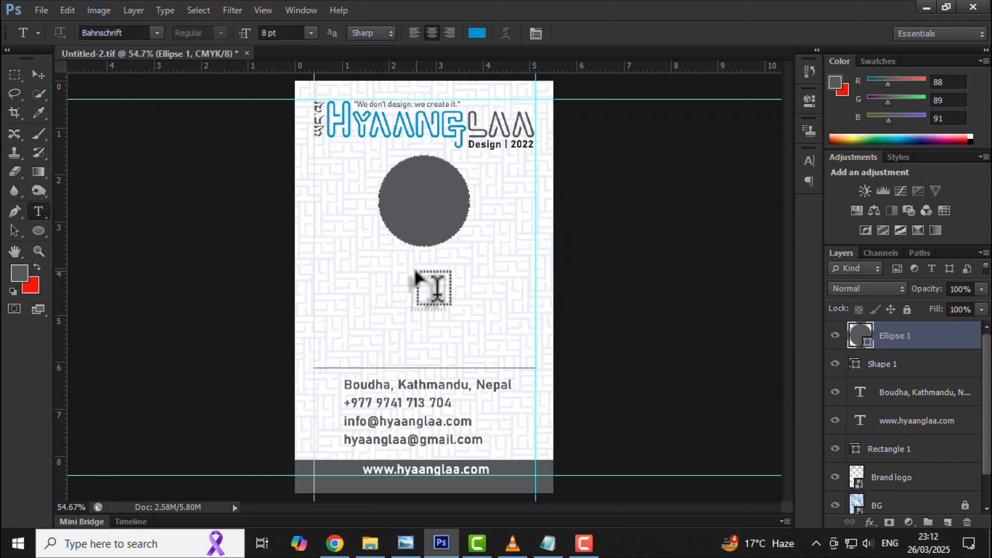
left_click(412, 275)
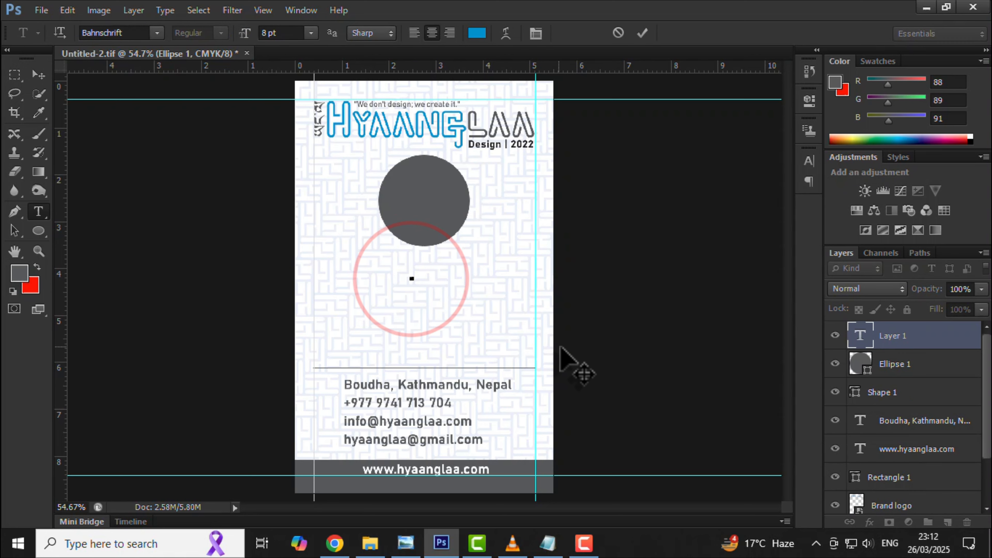
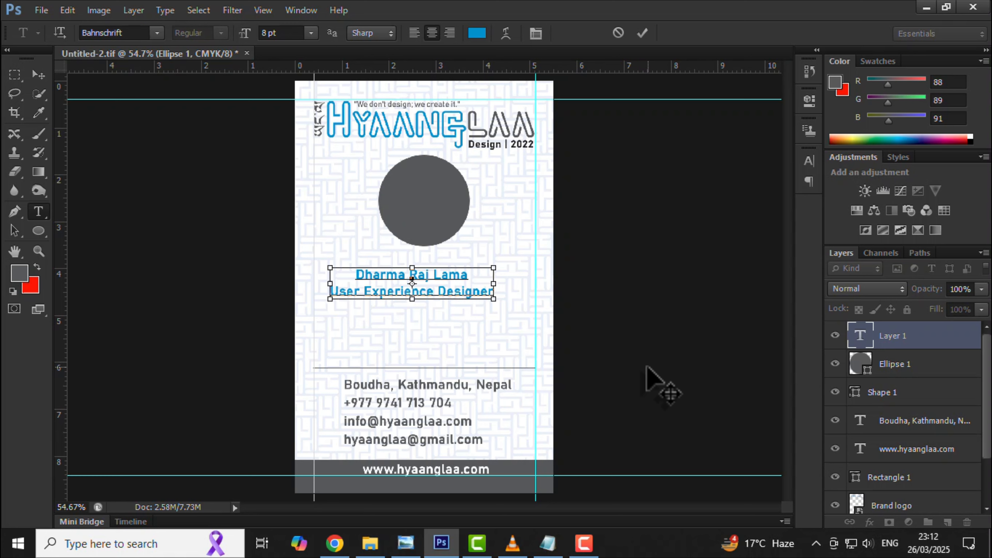
key("ctrl+a")
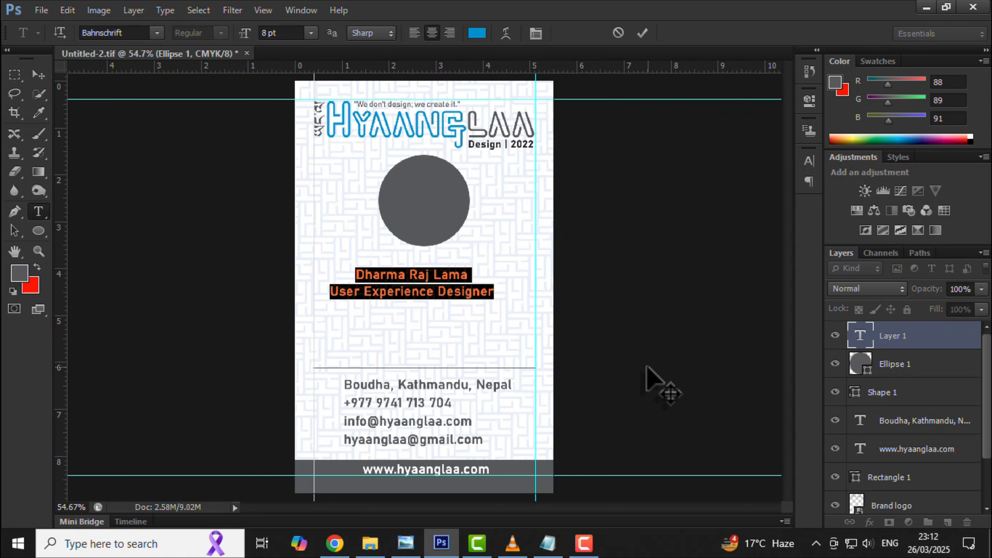
left_click(20, 274)
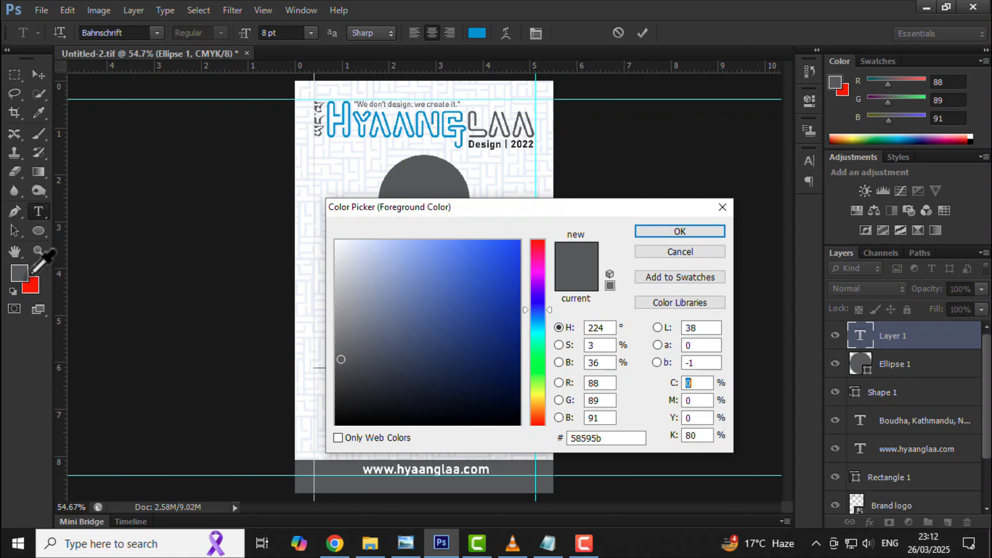
left_click(343, 112)
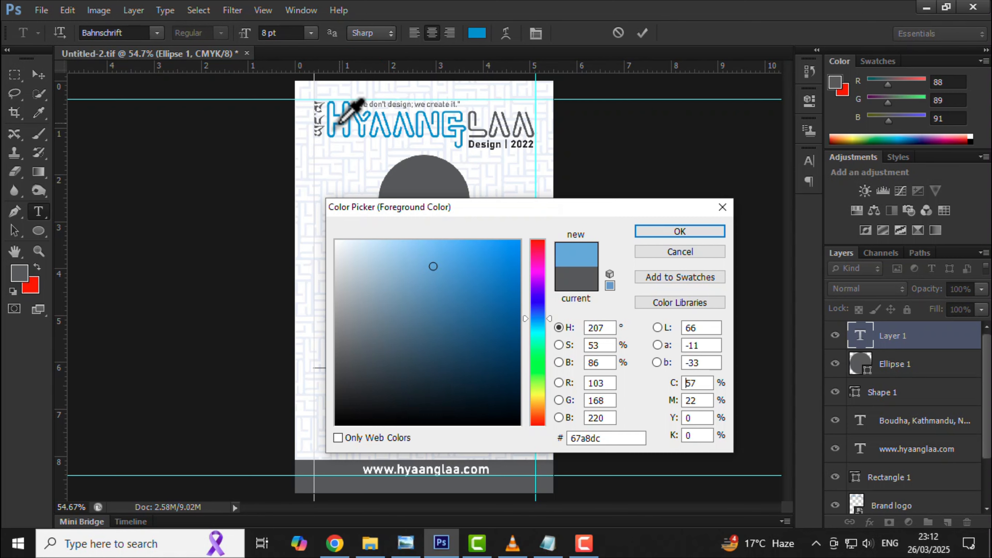
left_click(338, 123)
left_click(679, 230)
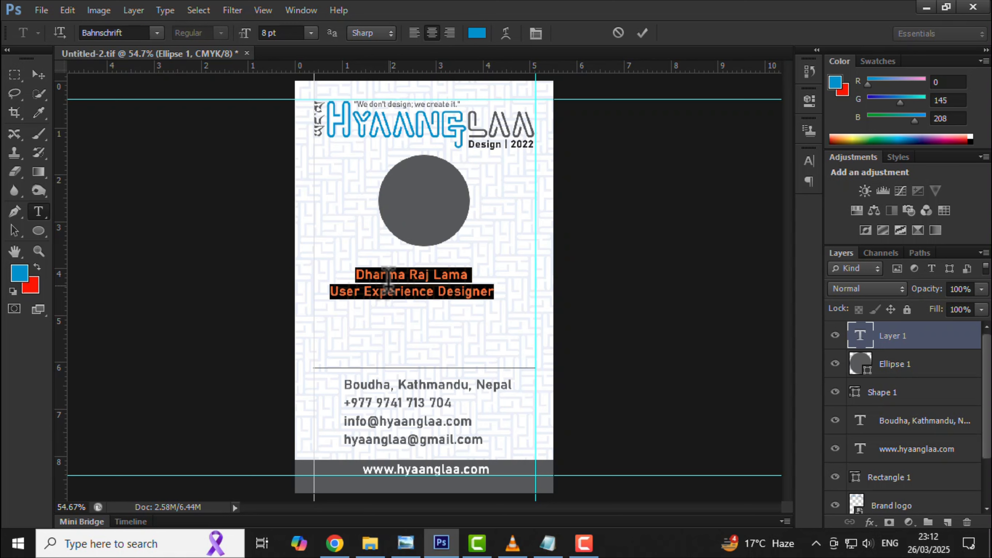
Enlarge the name line to 10 pt.
triple_click(374, 273)
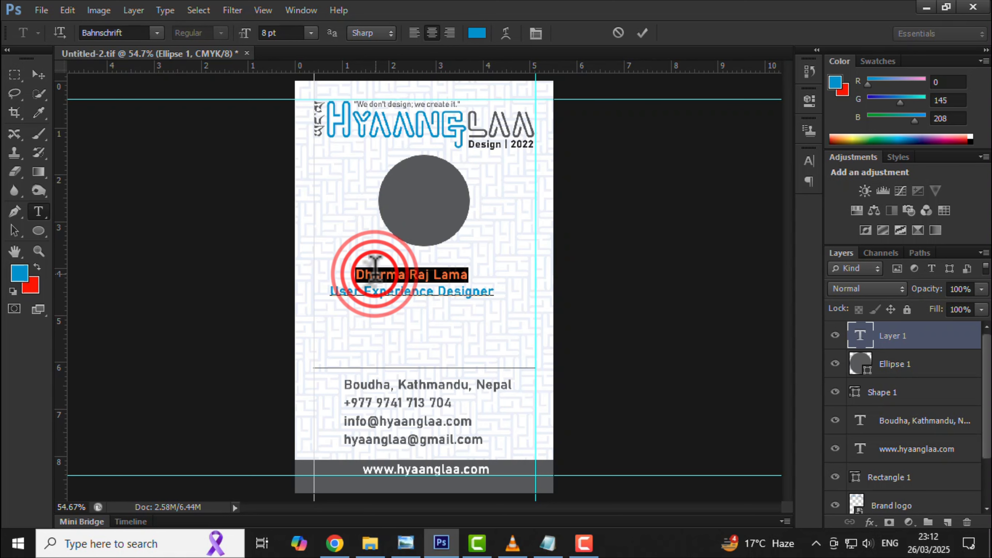
left_click(289, 32)
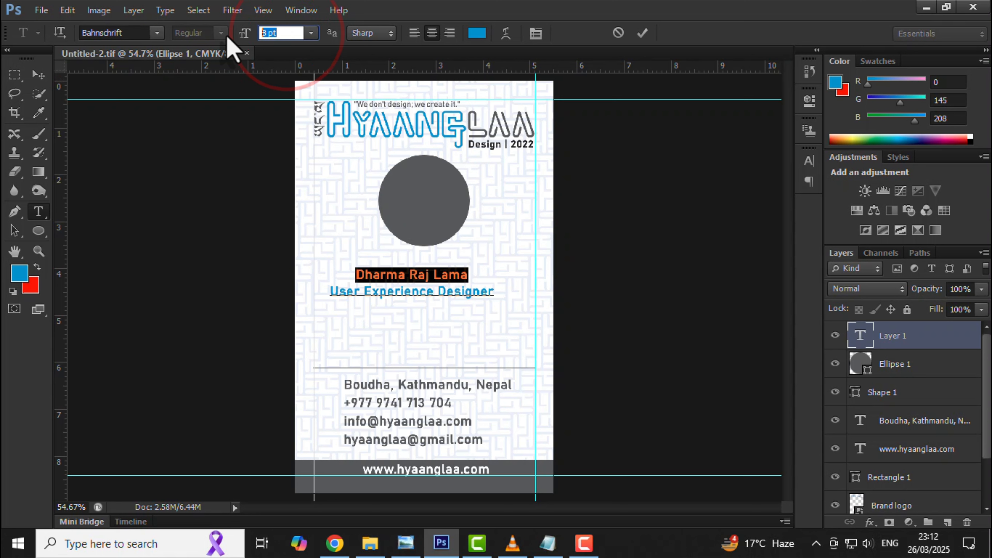
type("10")
key("Return")
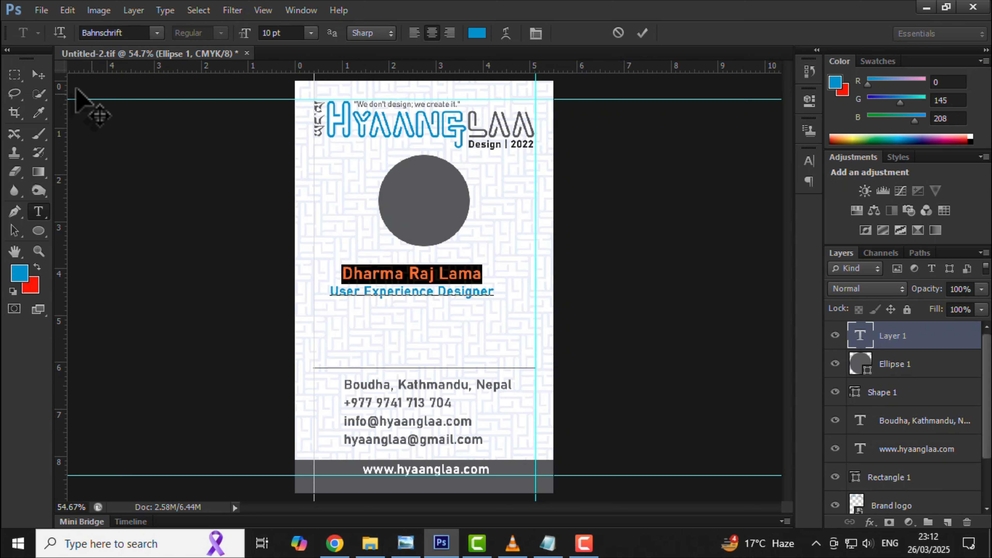
left_click(39, 77)
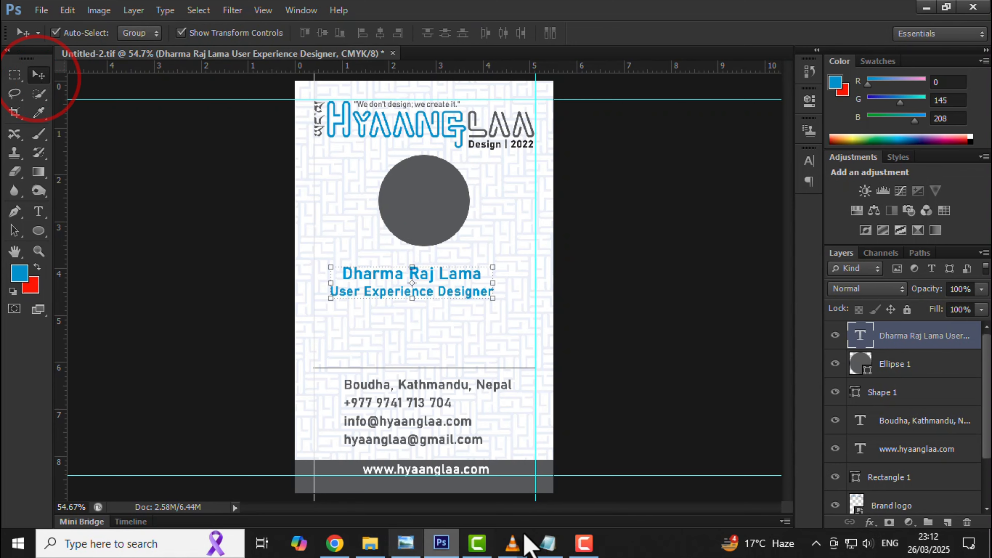
Copy the Contact and Valid upto lines from the notes and paste them below the job title.
left_click(557, 548)
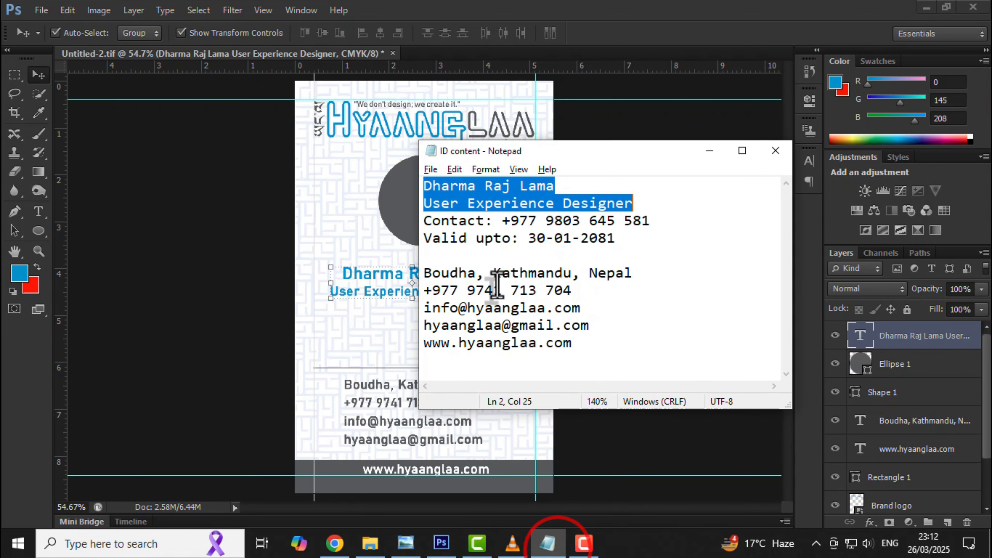
double_click(440, 220)
left_click(612, 237, "shift")
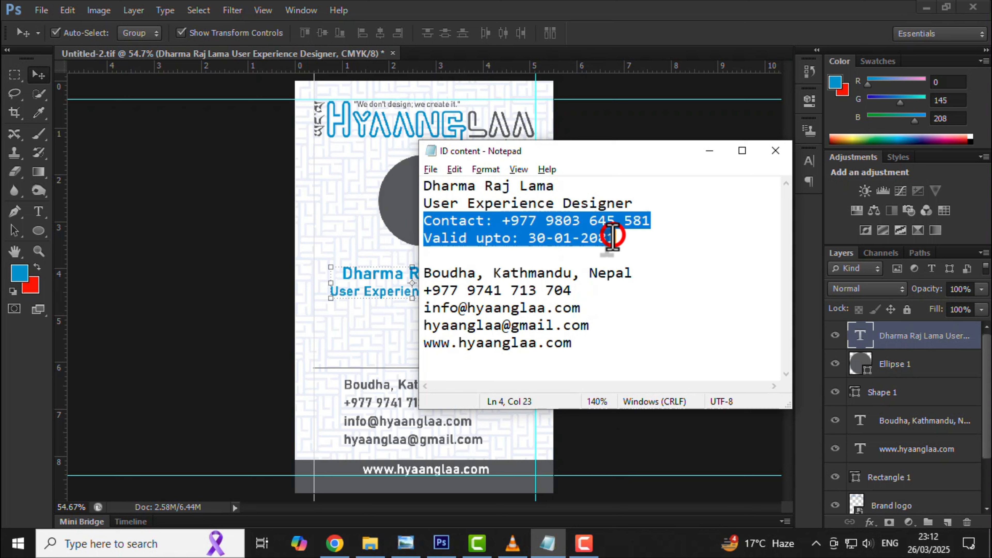
left_click(710, 151)
left_click(38, 211)
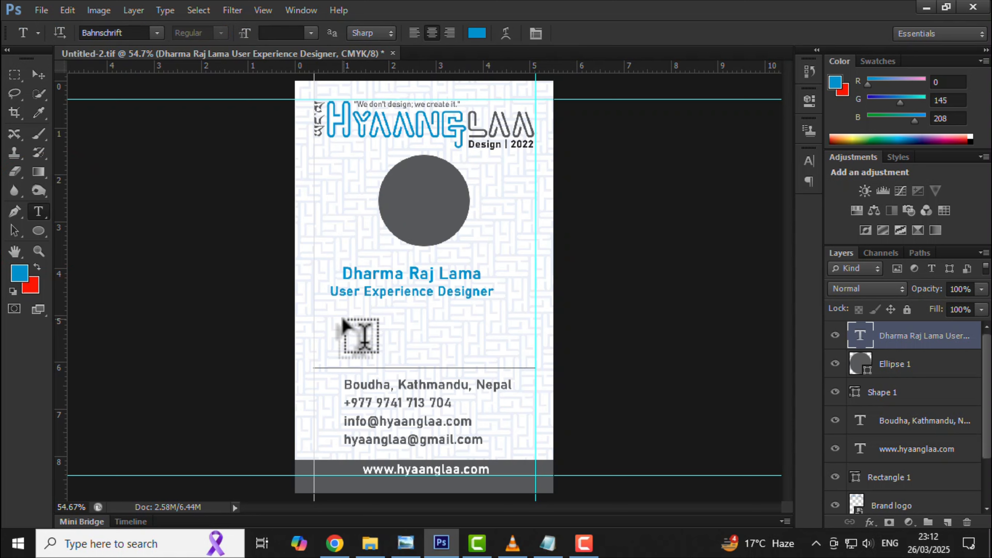
left_click(343, 317)
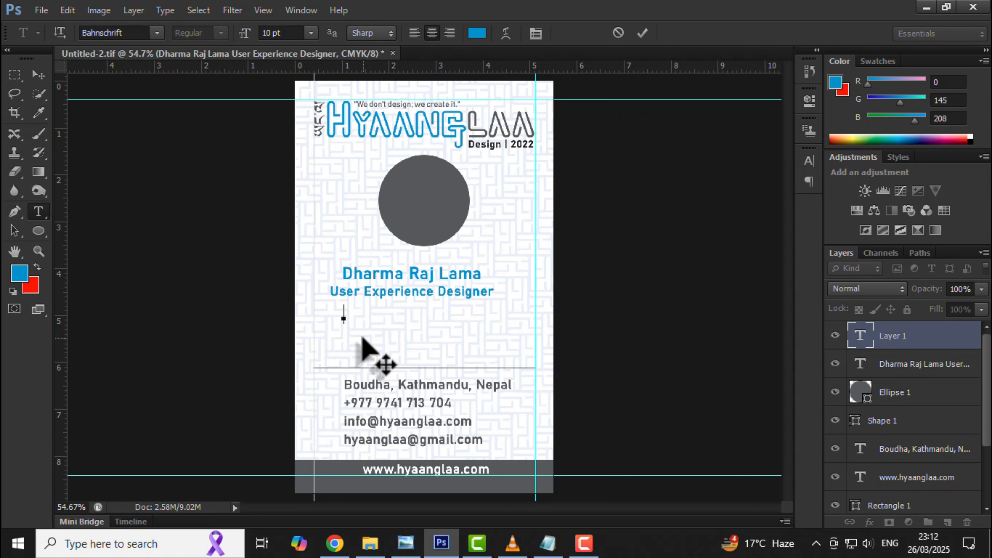
key("ctrl+v")
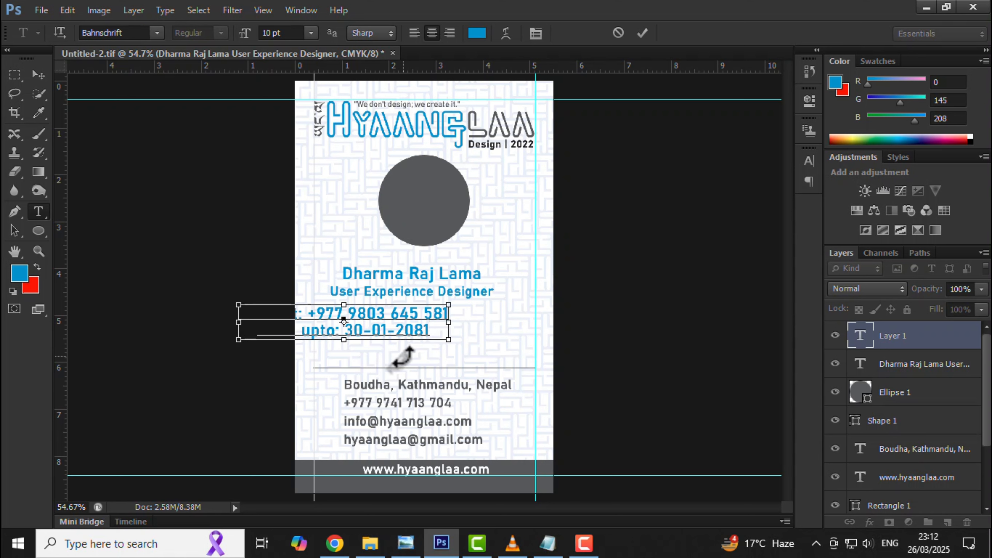
Format the contact and validity lines as 8 pt, left-aligned text with wider line spacing.
key("ctrl+a")
key("alt+Down")
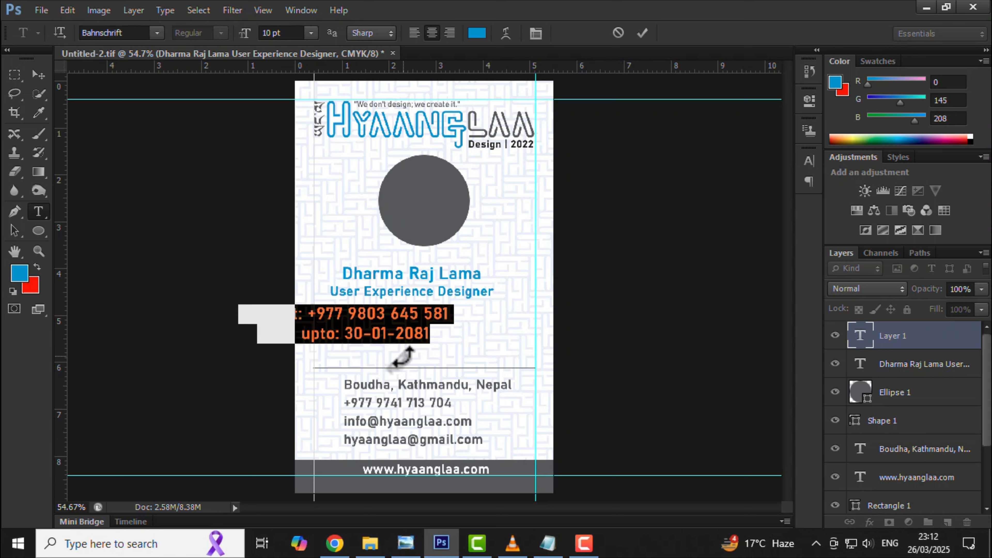
left_click(282, 33)
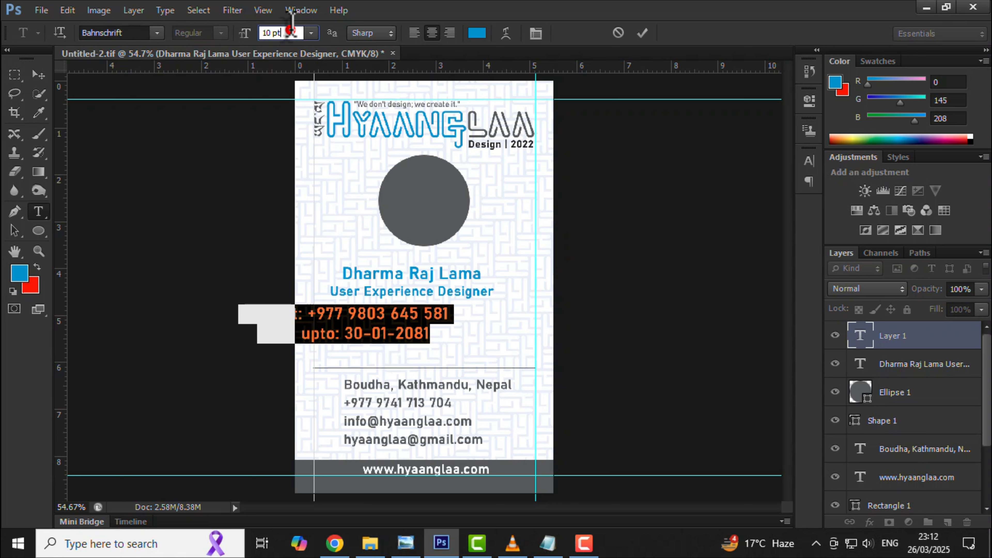
type("8")
key("Return")
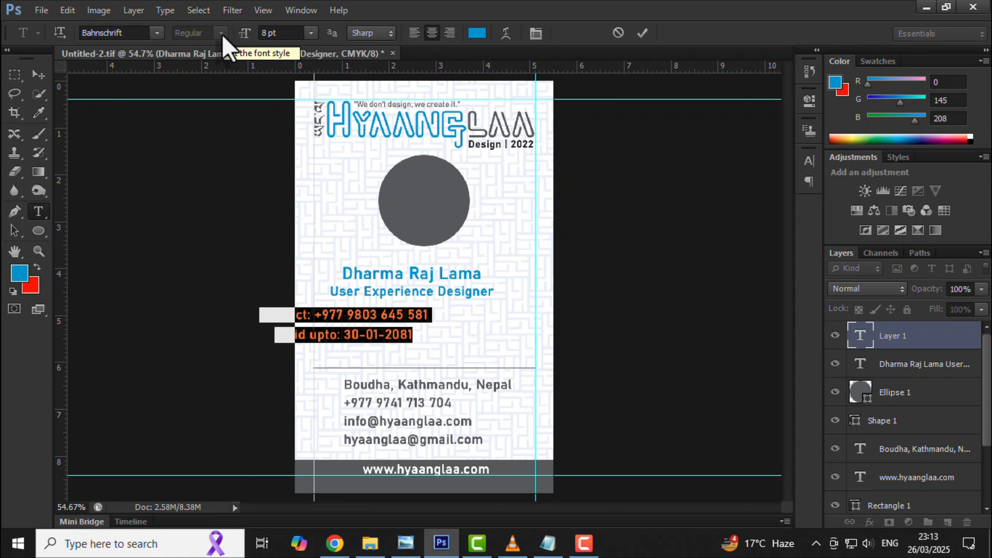
left_click(414, 33)
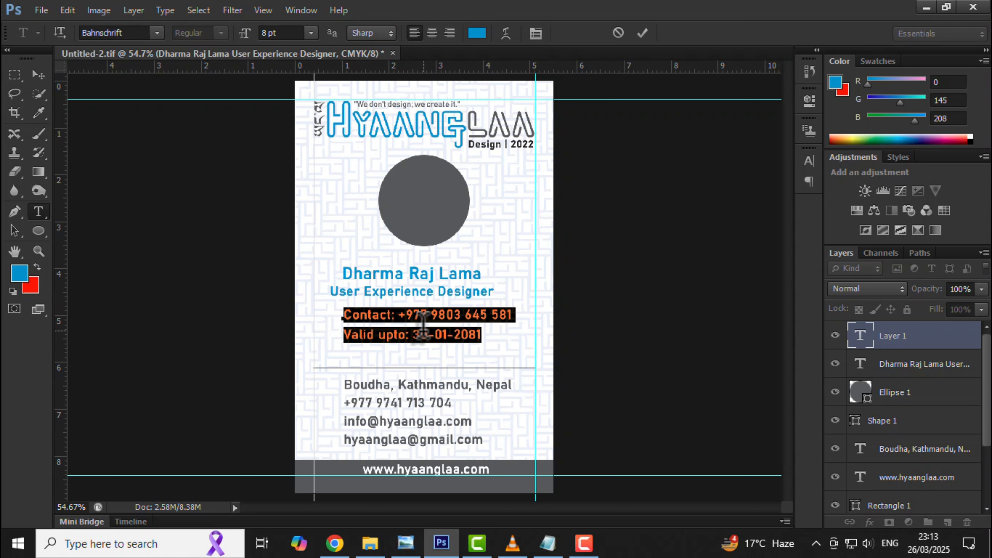
key("ctrl+Return")
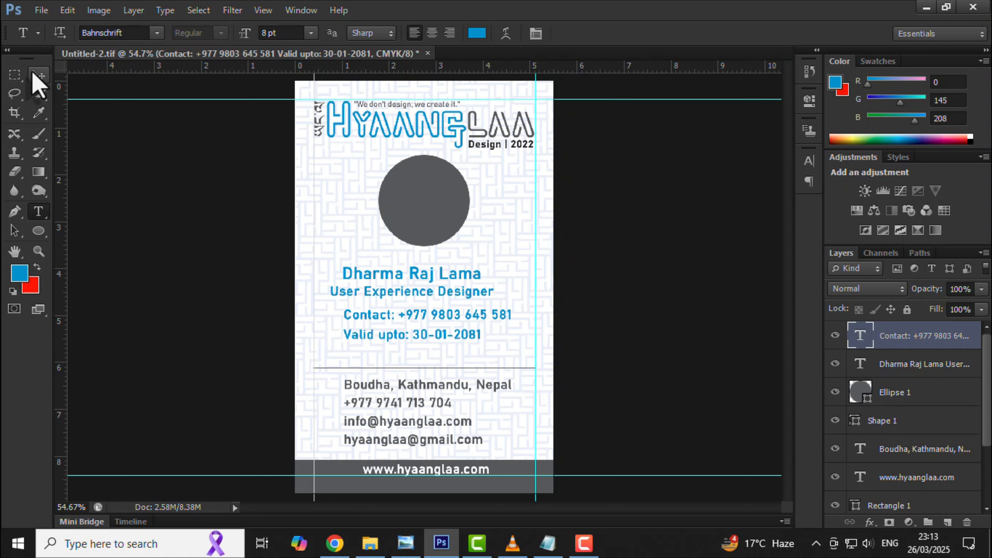
left_click(36, 75)
Reposition the name/title block and the contact lines beneath the circle.
left_click_drag(387, 320, 378, 337)
mouse_move(416, 292)
left_mouse_down()
mouse_move(430, 288)
mouse_move(429, 296)
left_mouse_up()
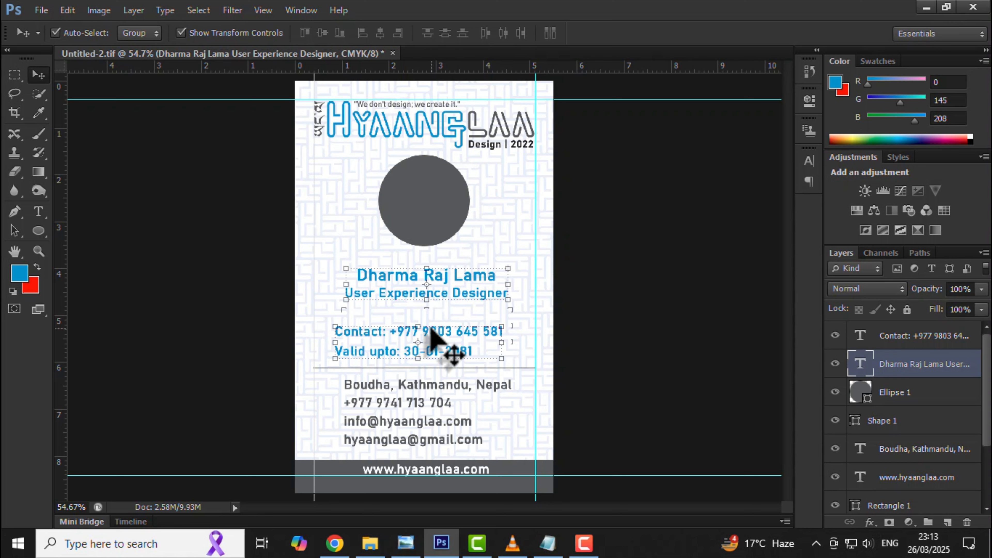
left_click_drag(443, 343, 436, 321)
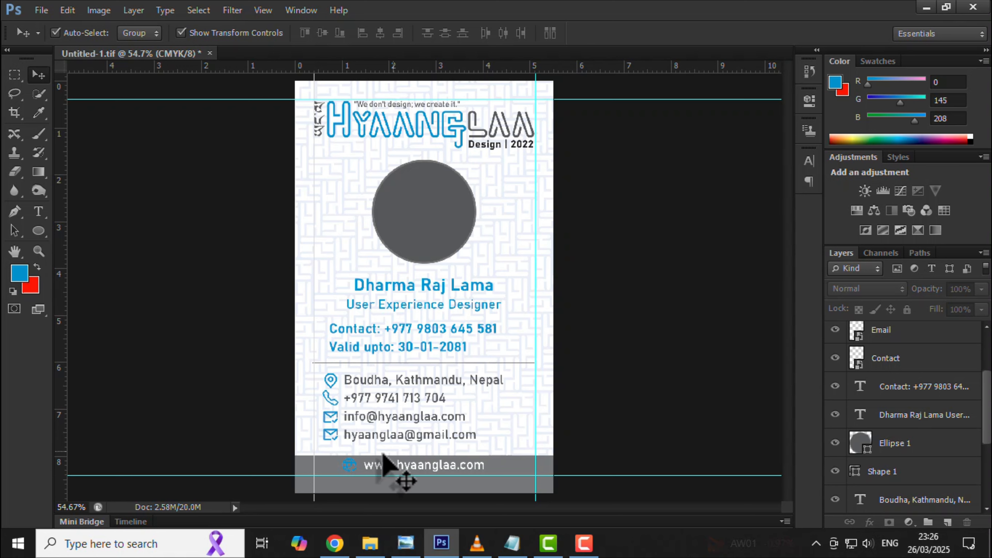
Give the footer's globe icon a white (fdfdff) Color Overlay layer style.
left_click(347, 467)
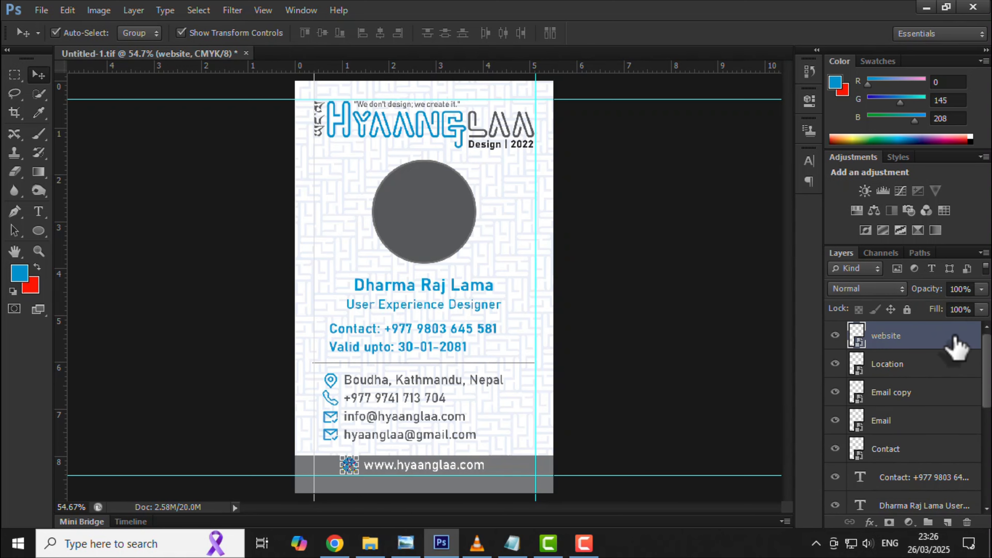
double_click(938, 336)
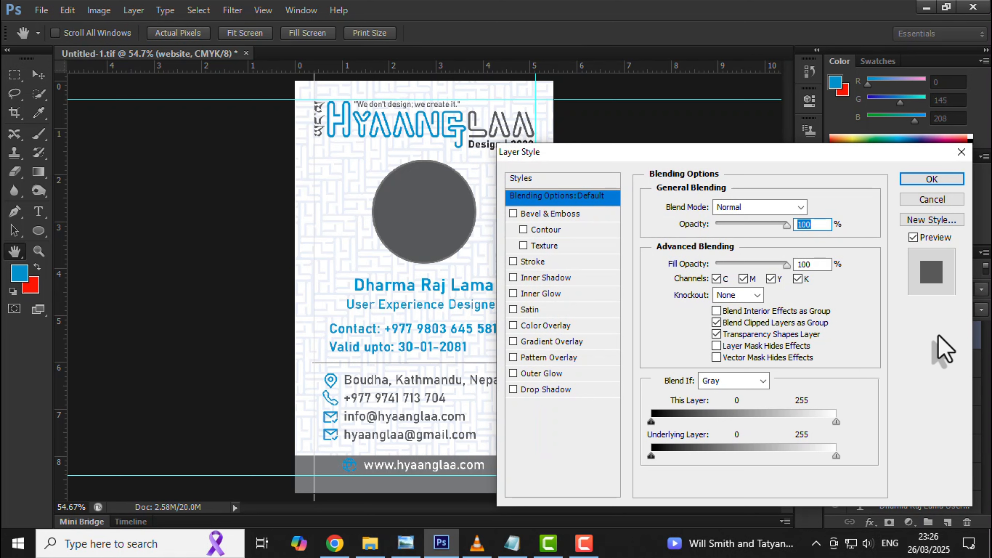
left_click(535, 330)
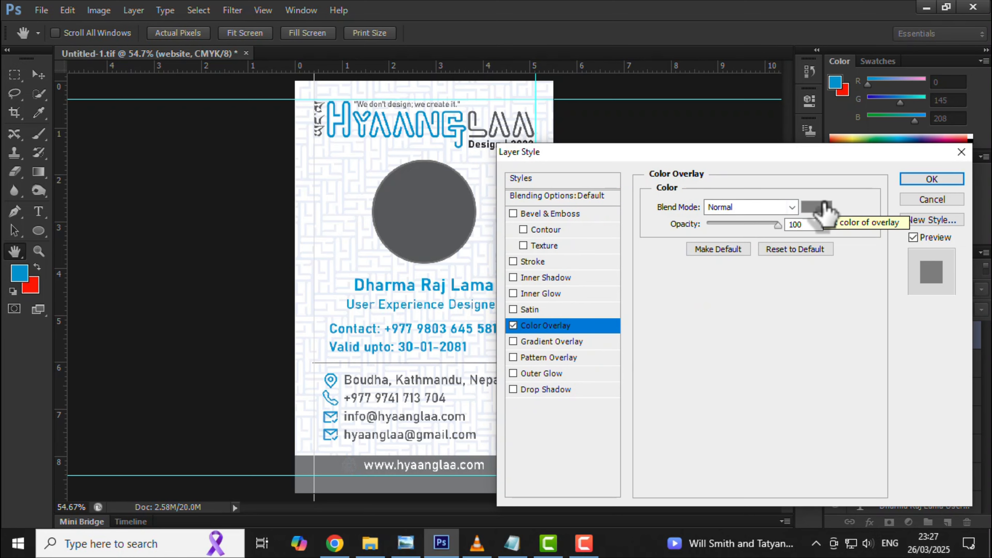
left_click(819, 215)
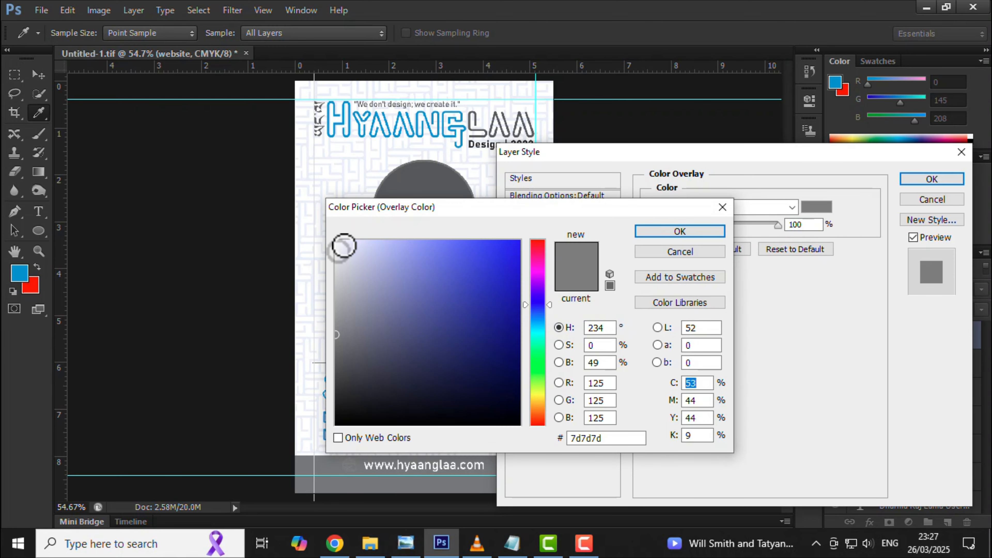
left_click(337, 241)
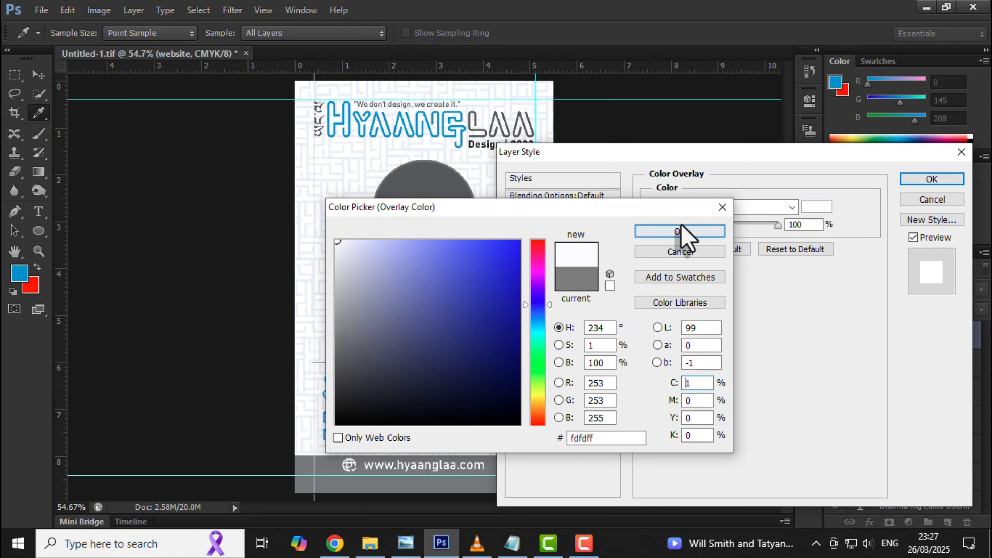
left_click(679, 232)
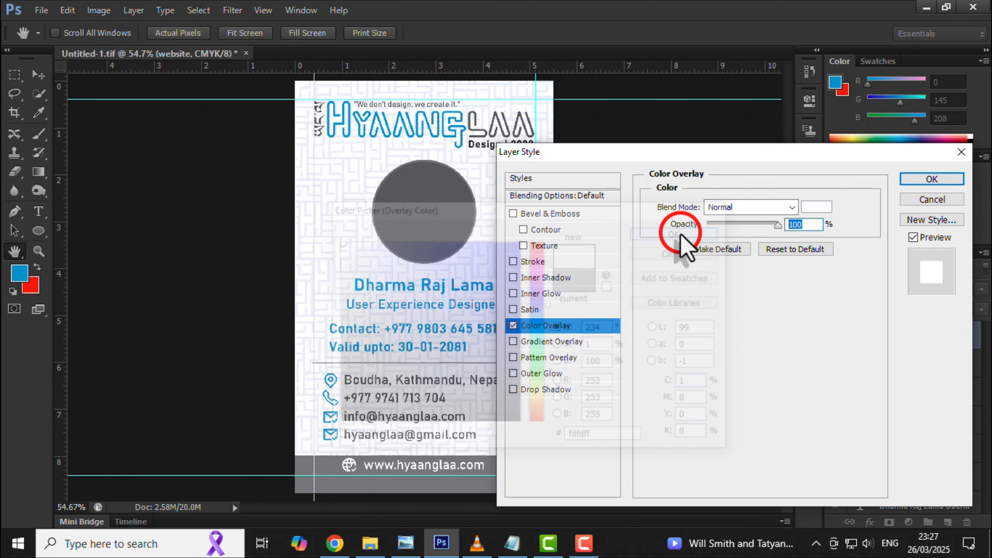
left_click(934, 177)
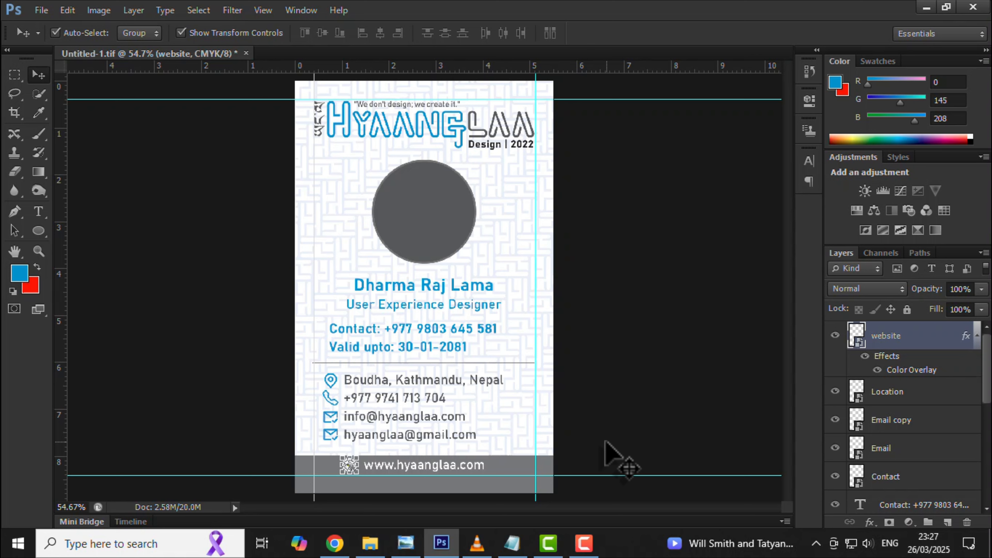
Select the grey circle with the name and contact text layers and align their horizontal centres.
left_click(602, 444)
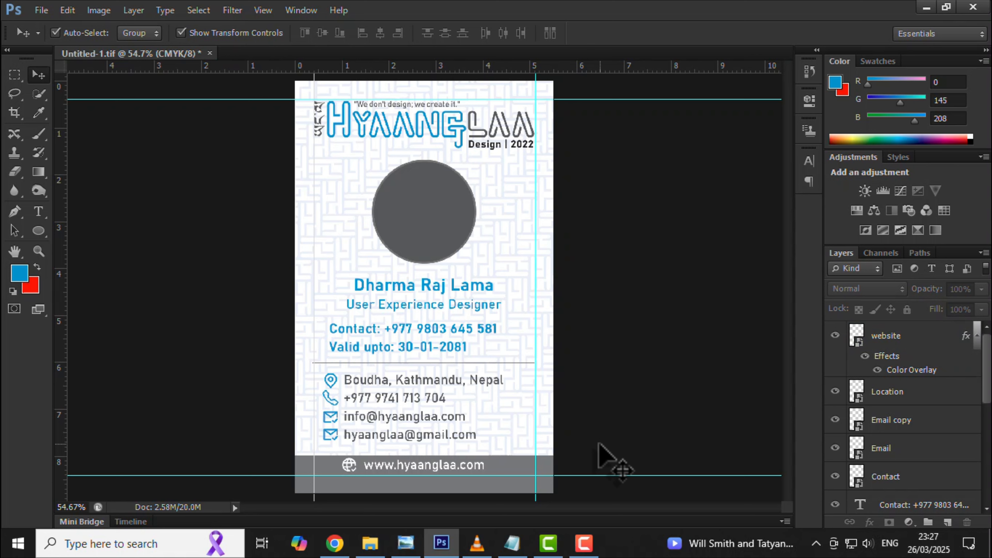
left_click(435, 227)
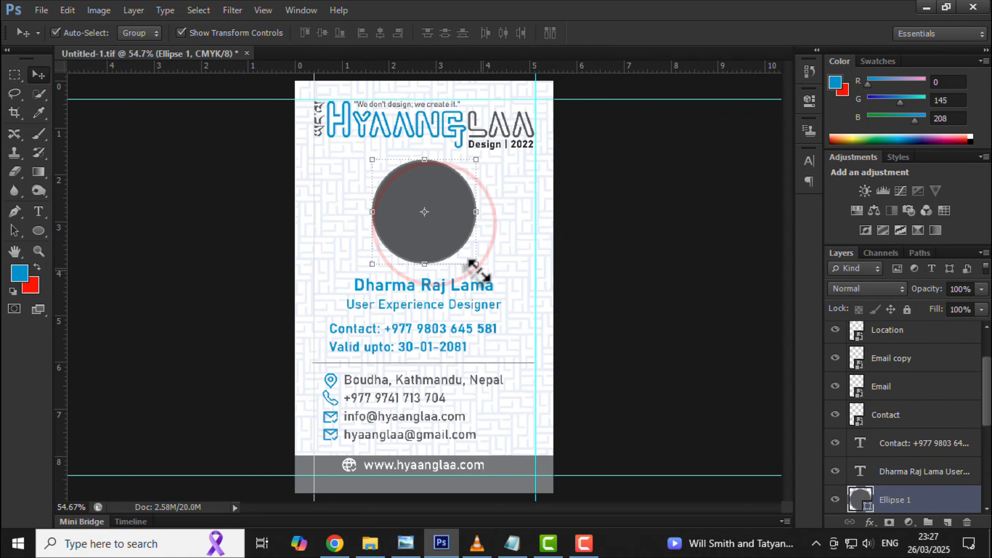
left_click_drag(587, 333, 431, 233)
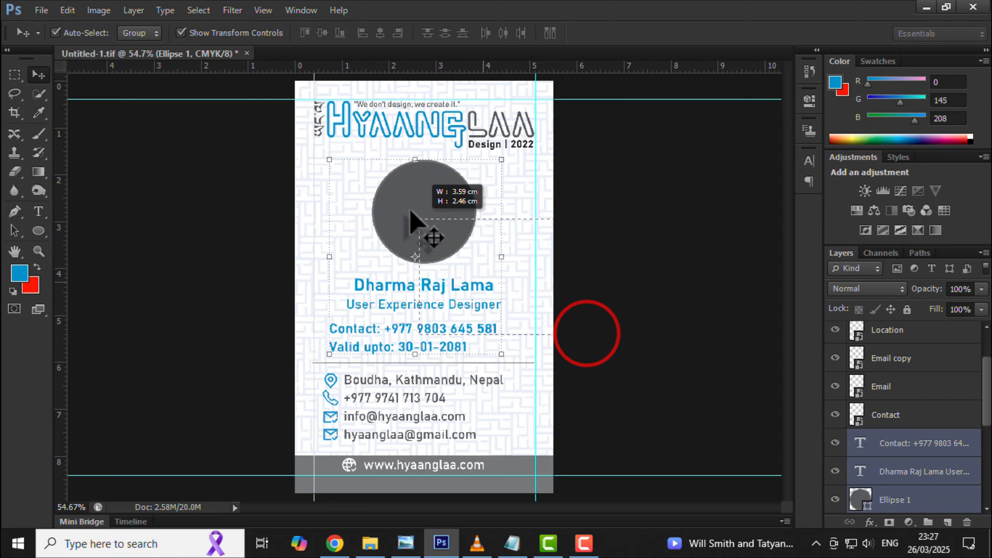
left_click(380, 32)
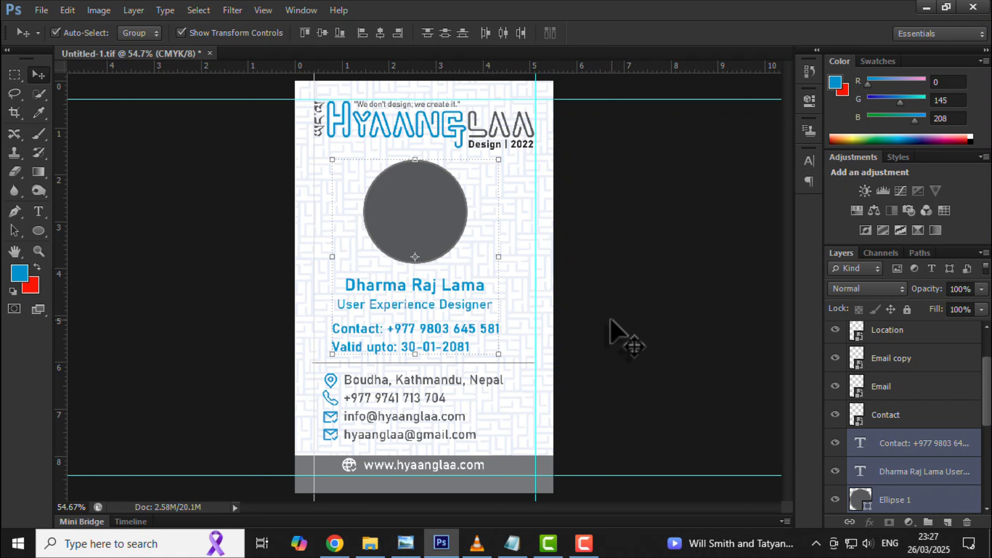
Centre the circle and text horizontally on the whole card canvas, then reselect the grey circle.
key("ctrl+a")
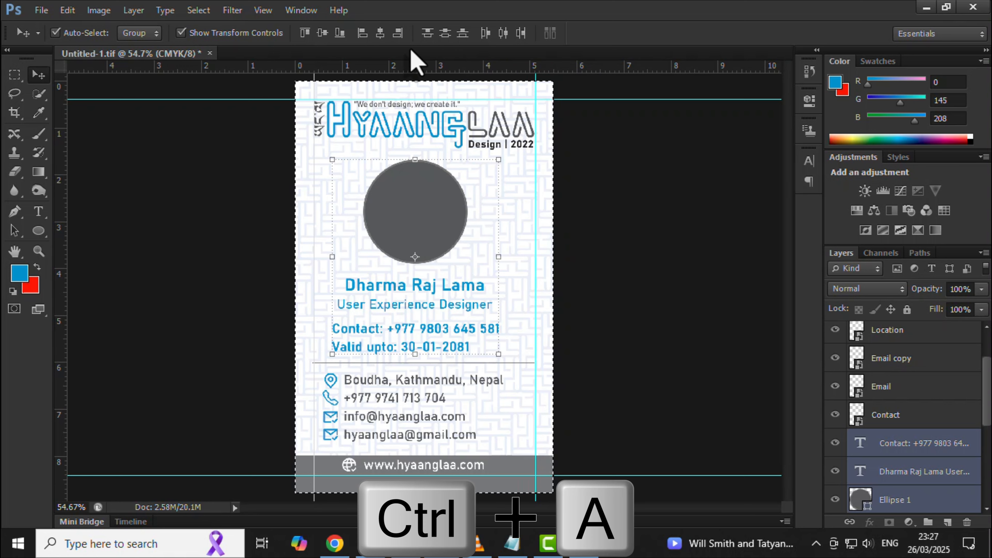
left_click(381, 33)
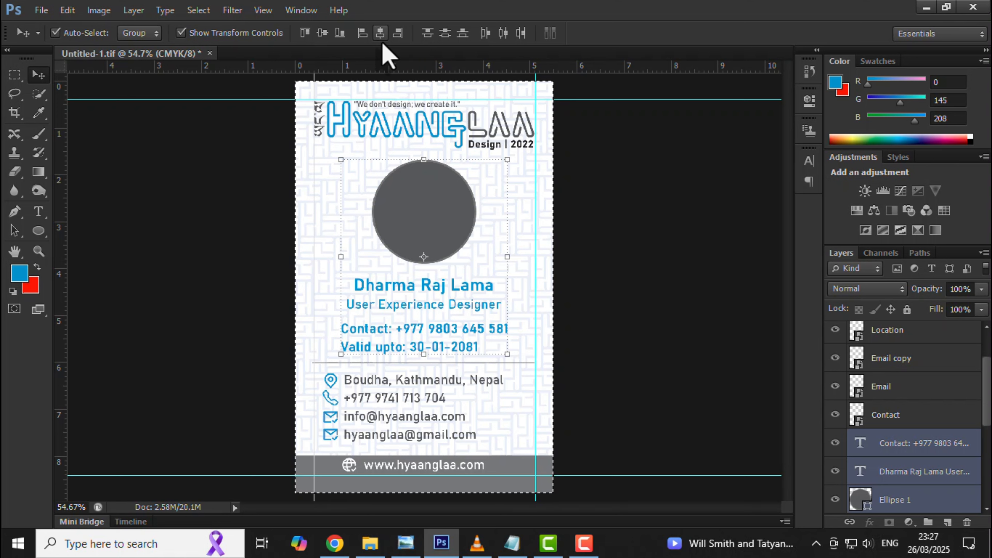
key("ctrl+d")
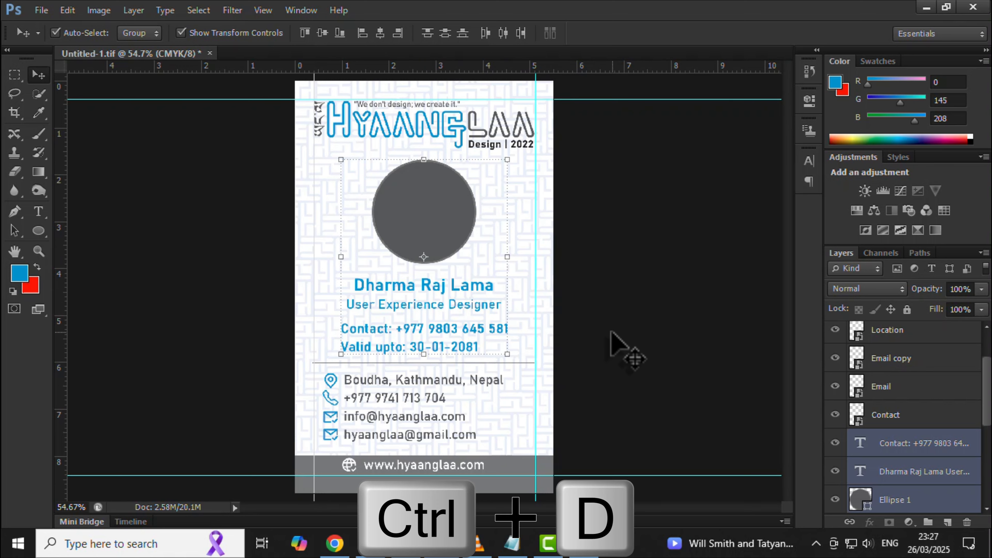
left_click(610, 332)
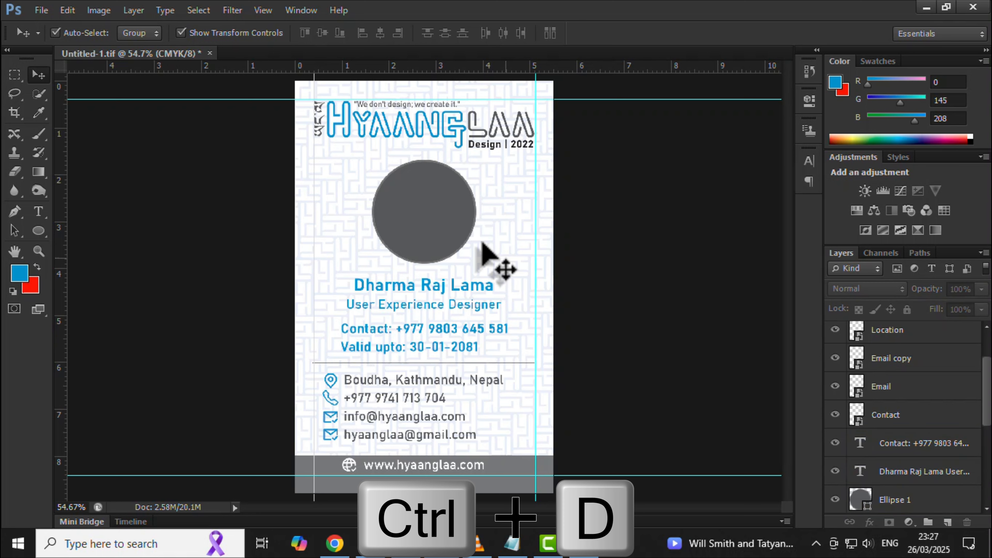
left_click(438, 214)
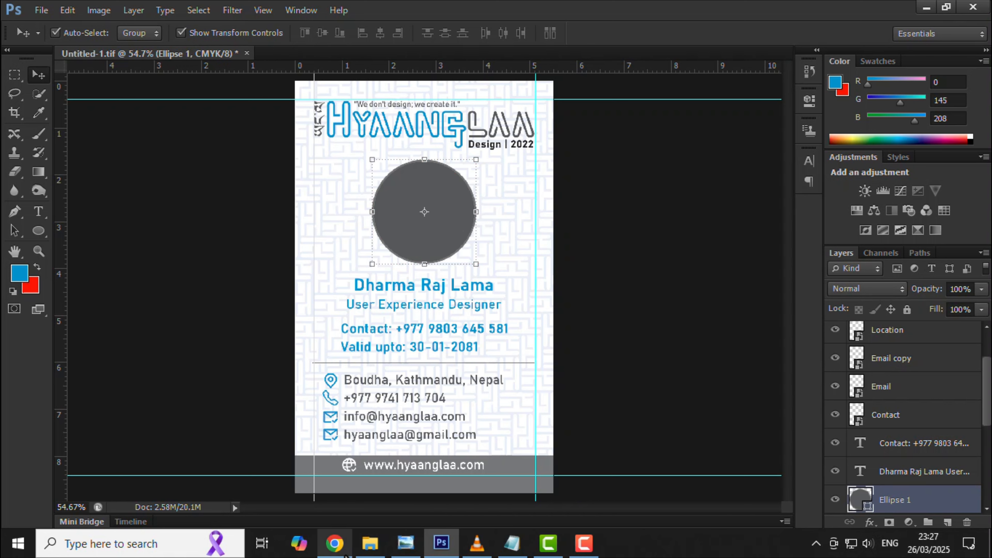
Search the web in Chrome for the cardholder's full name, correcting a misspelling.
left_click(334, 543)
left_click(549, 46)
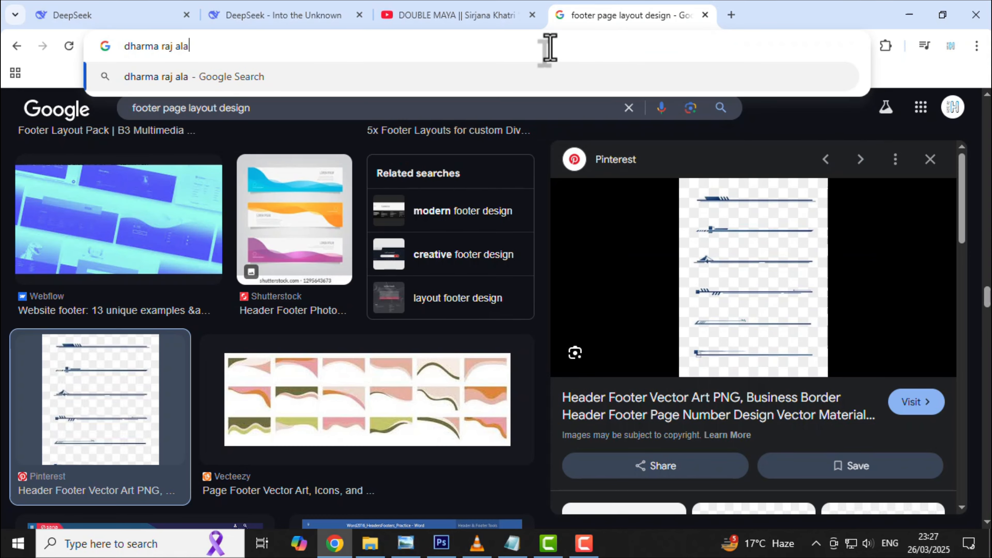
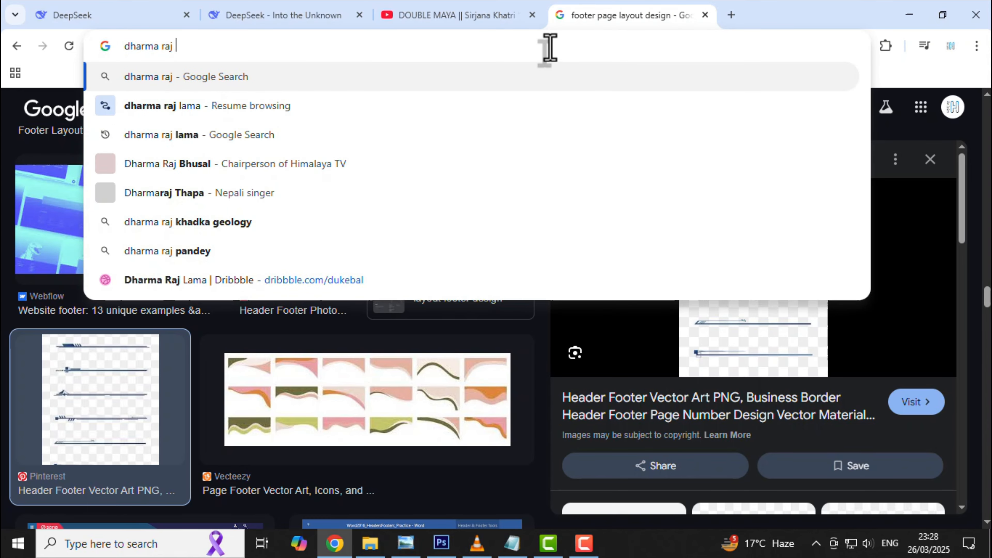
key("Return")
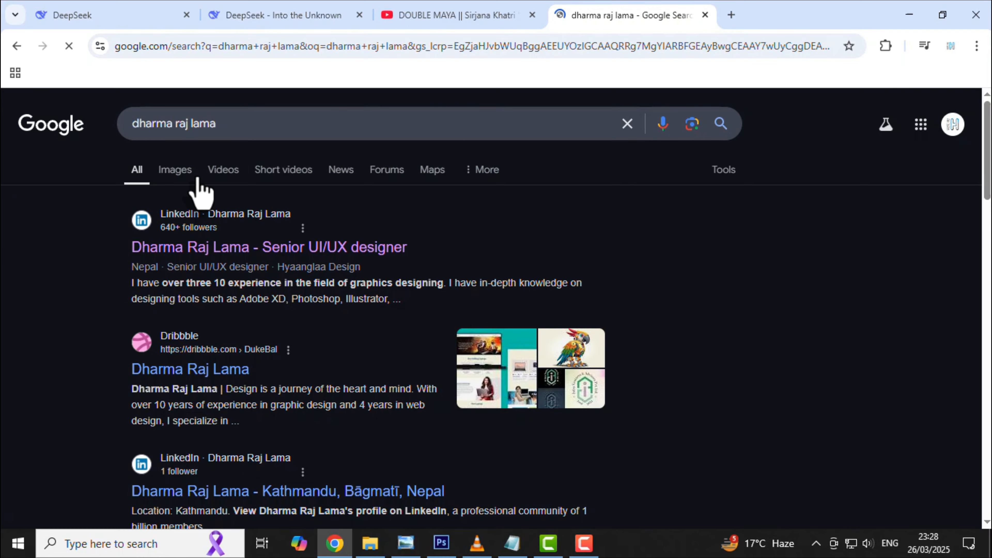
Copy a portrait photo from the Images results.
left_click(183, 170)
right_click(234, 322)
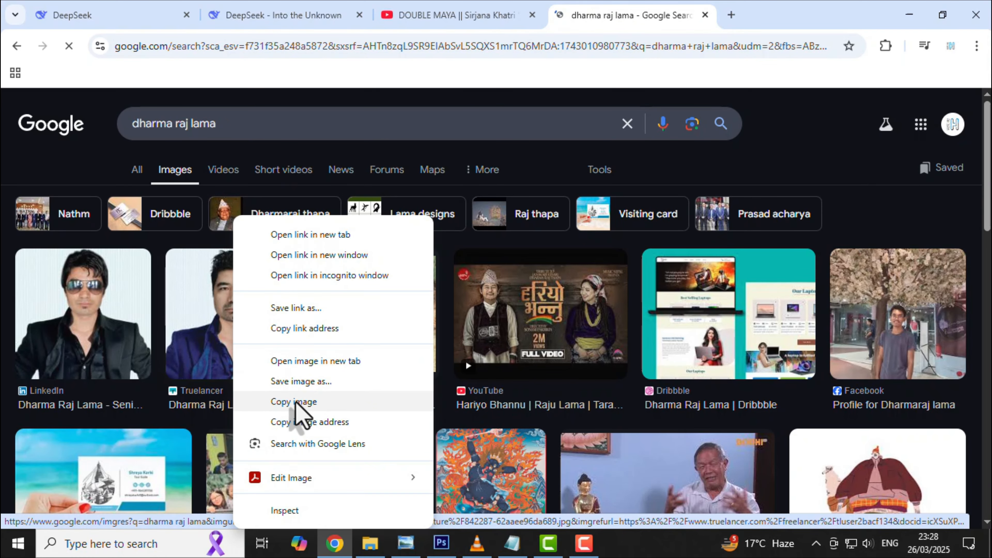
left_click(296, 403)
Paste the portrait onto the card, enlarge it to about 140% and position it over the grey circle.
left_click(441, 543)
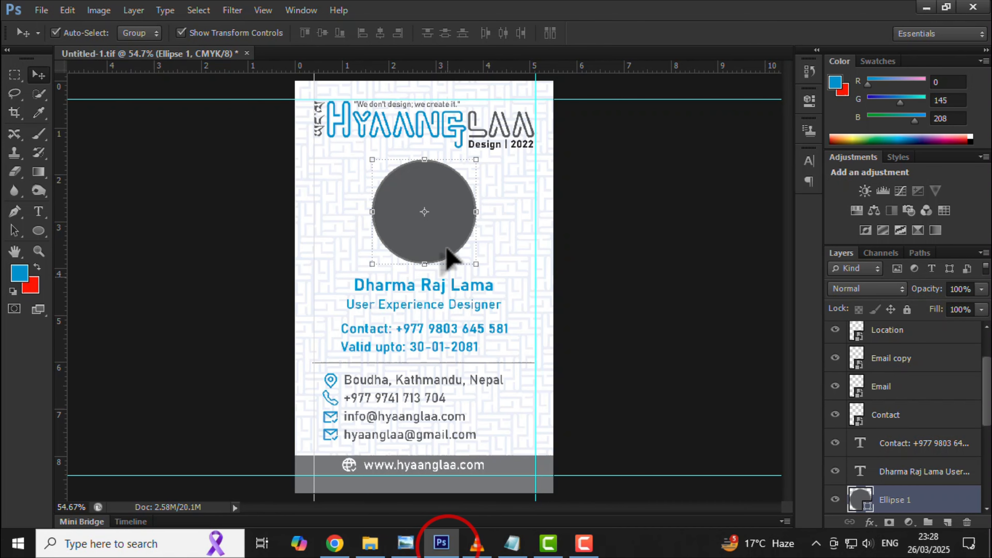
key("ctrl+v")
left_click_drag(427, 266, 428, 181)
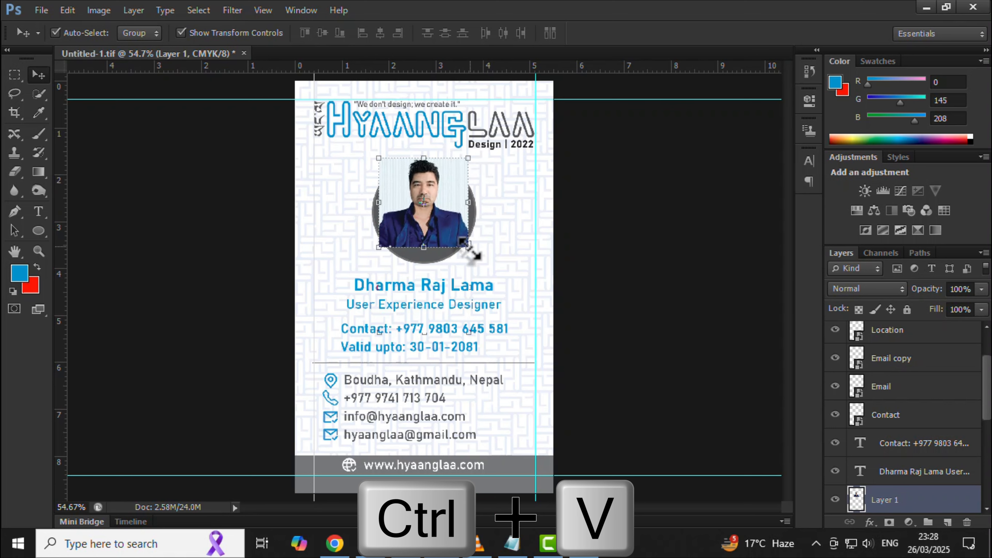
left_click_drag(468, 245, 486, 268)
left_click(438, 222)
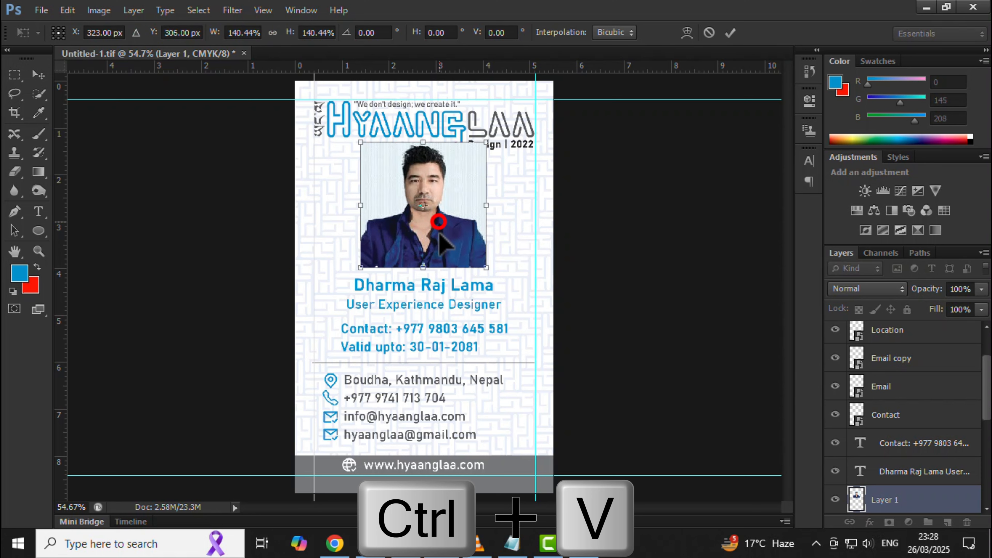
left_click_drag(438, 221, 439, 234)
key("Return")
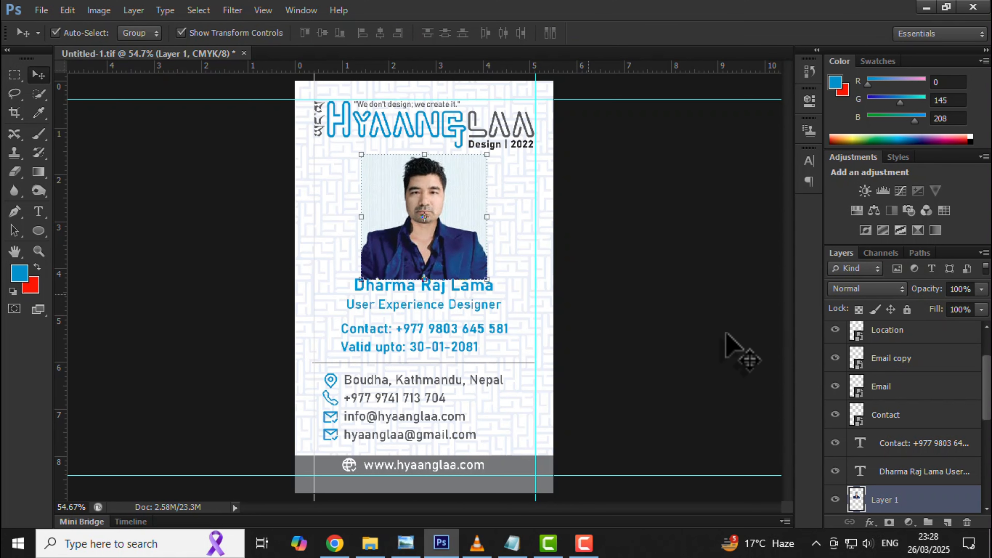
key("Return")
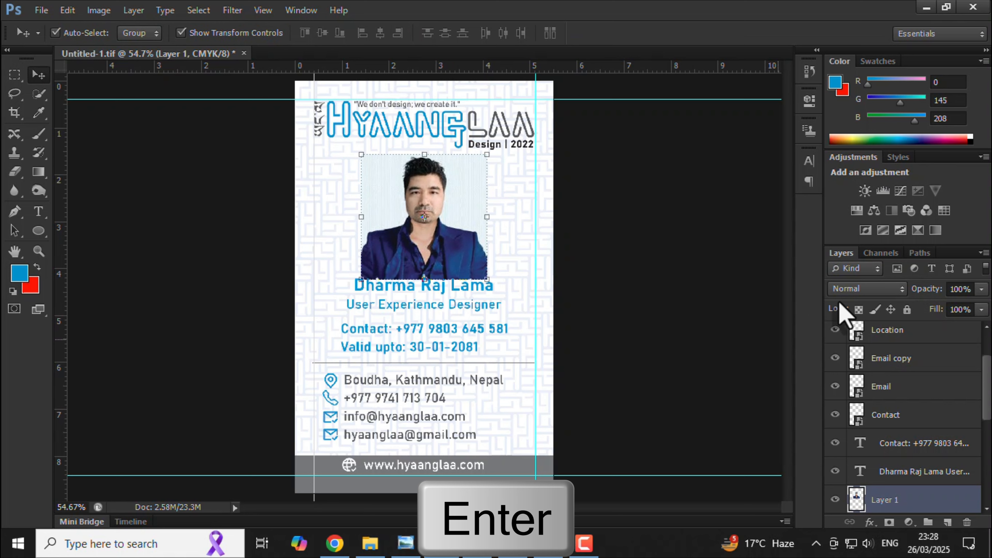
Clip the photo to the grey circle, nudge it down, and hide the guides.
left_click(983, 253)
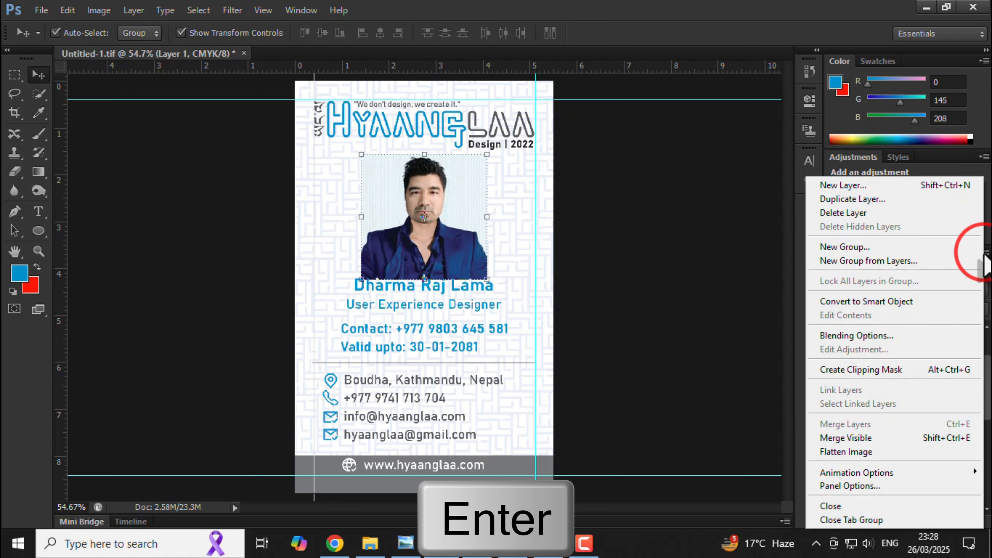
left_click(886, 369)
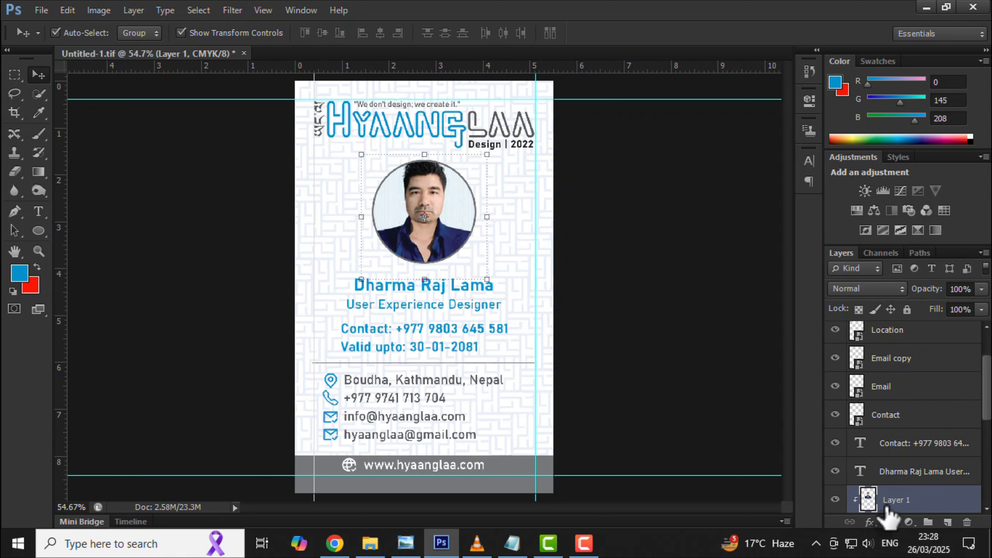
key("Down")
key("Down")
key("Down")
key("Down")
key("Down")
key("Down")
key("Down")
key("Down")
key("Down")
key("Down")
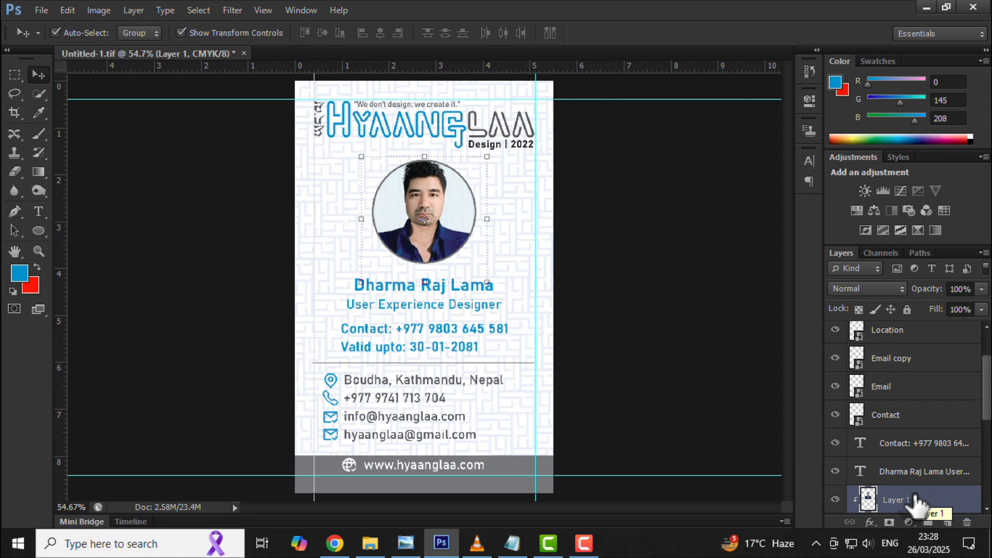
left_click(637, 338)
key("ctrl+semicolon")
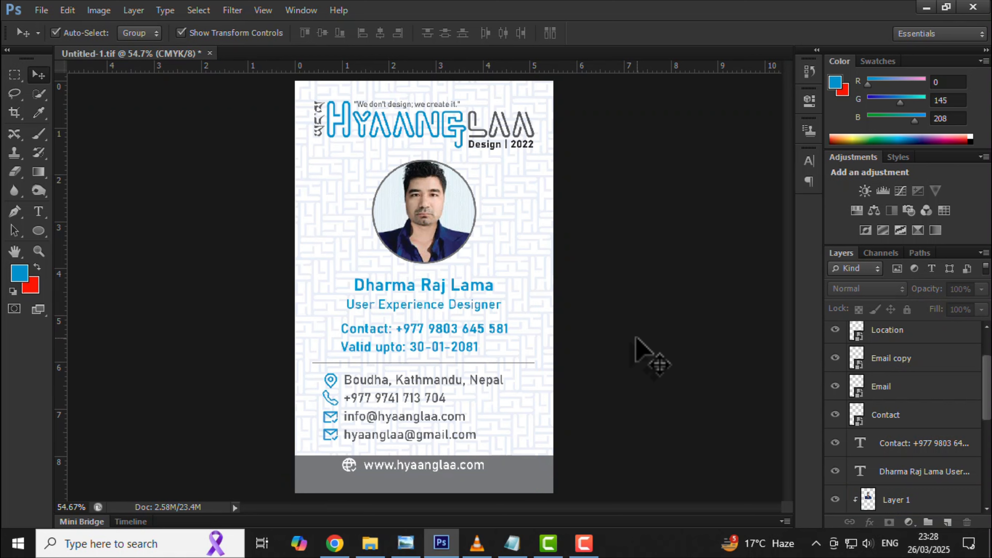
Step back one History state with Ctrl+Alt+Z, returning the contact lines to their earlier position.
key("ctrl+alt+z")
key("ctrl+alt+z")
key("ctrl+alt+z")
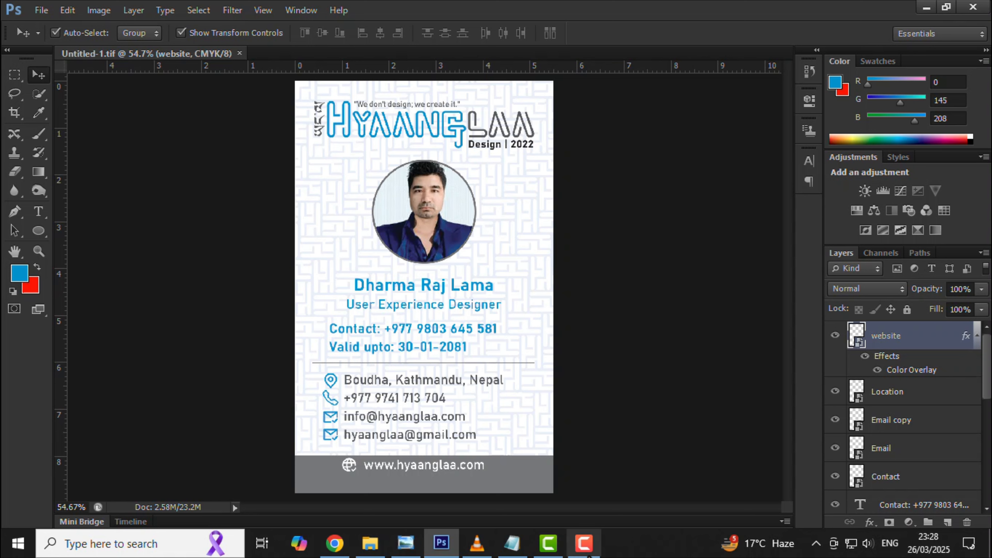
left_click(583, 543)
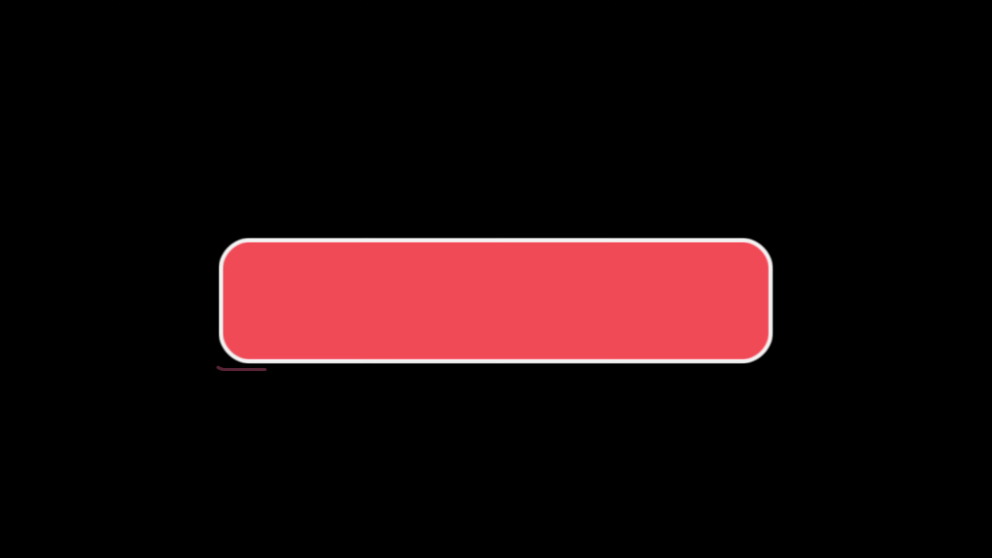